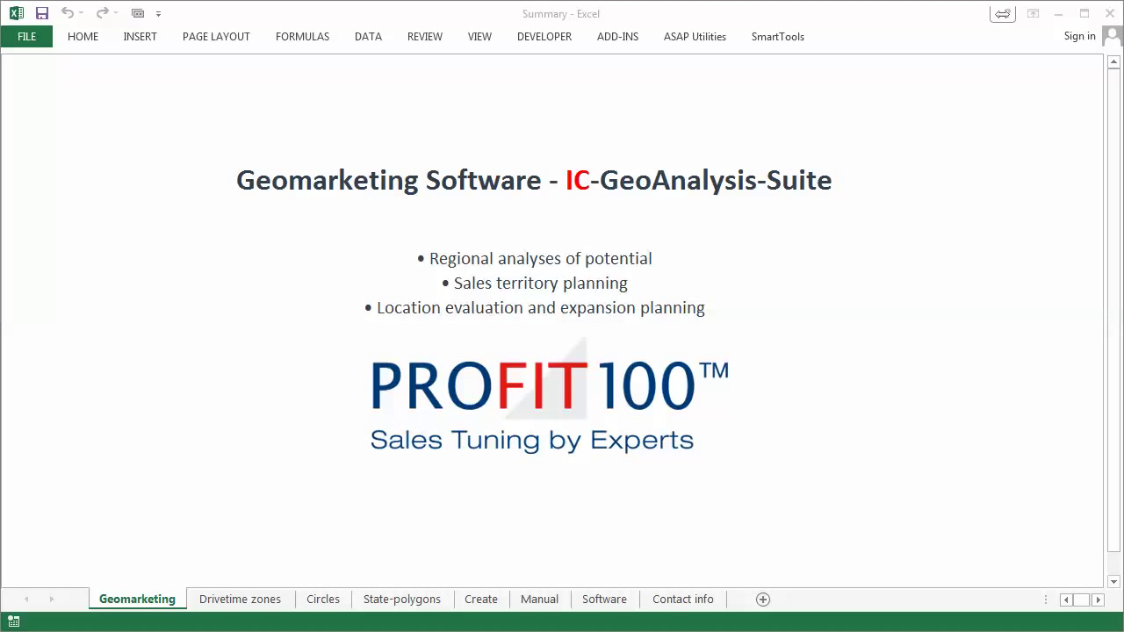
Switch to the Drivetime zones sheet with its MapPoint map of capital-city drive-time zones
click(243, 600)
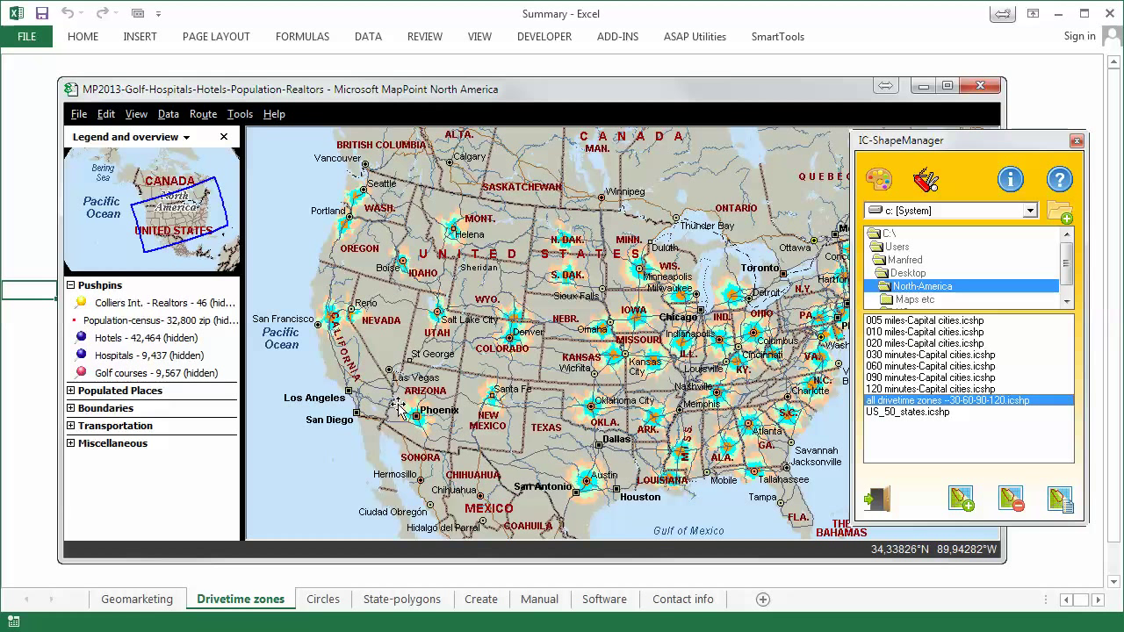
Browse the Circles, State-polygons and Create sheets in turn
click(320, 599)
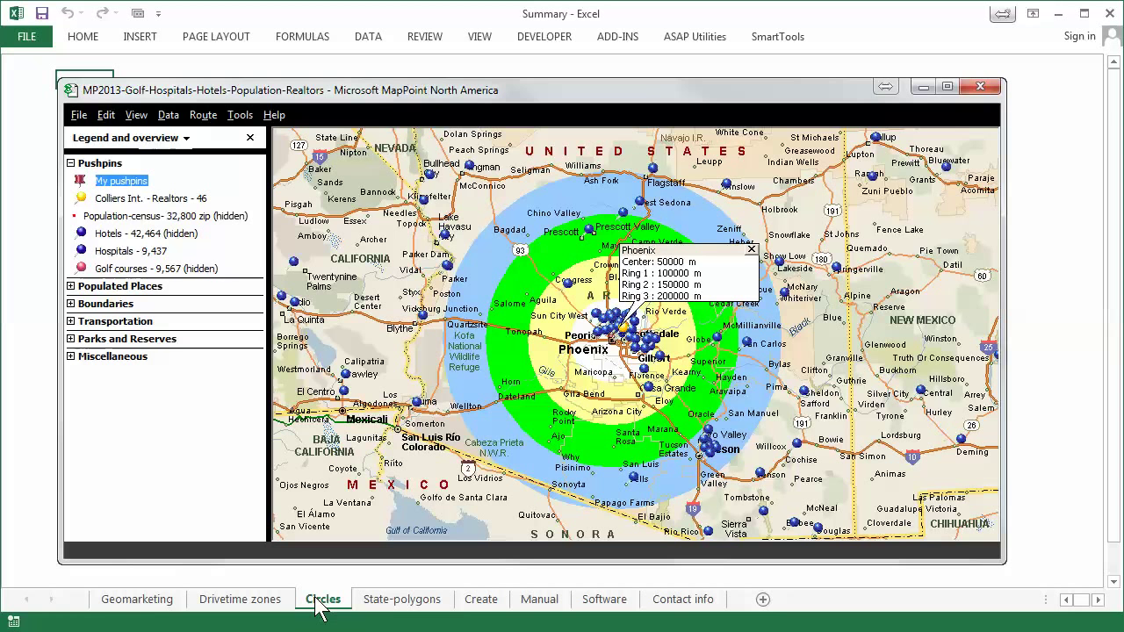
click(397, 600)
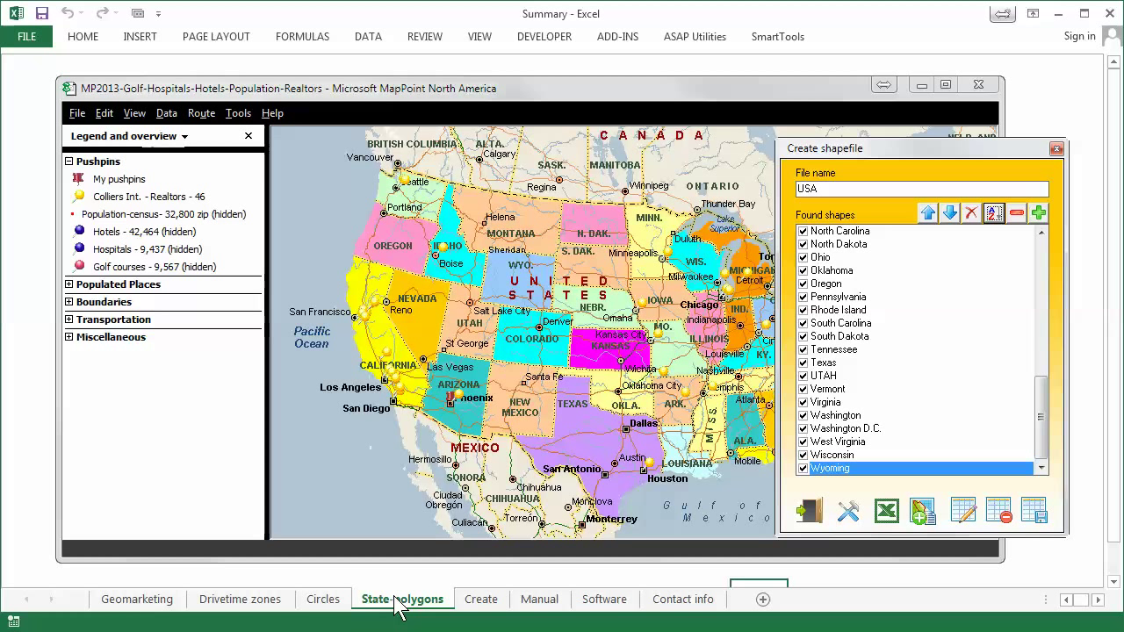
click(483, 601)
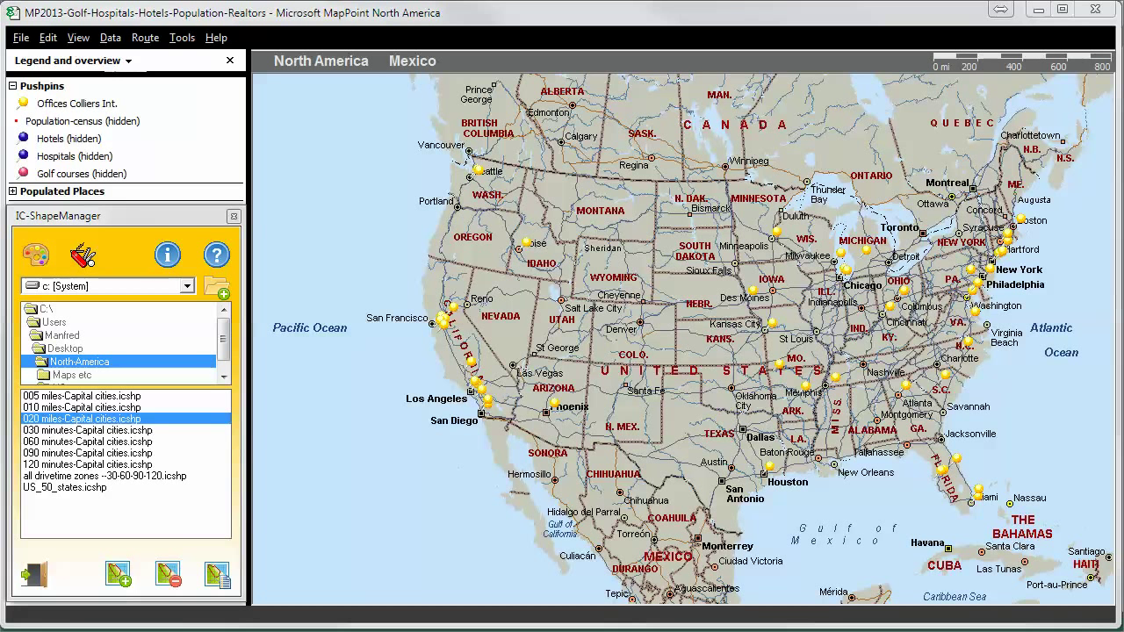
click(63, 143)
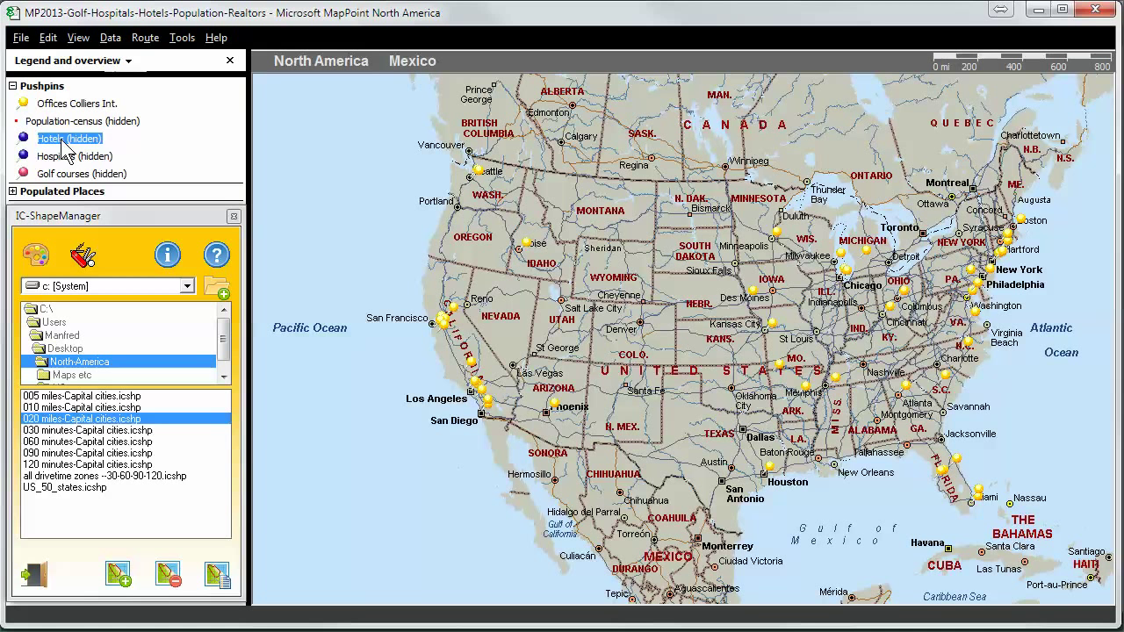
click(66, 156)
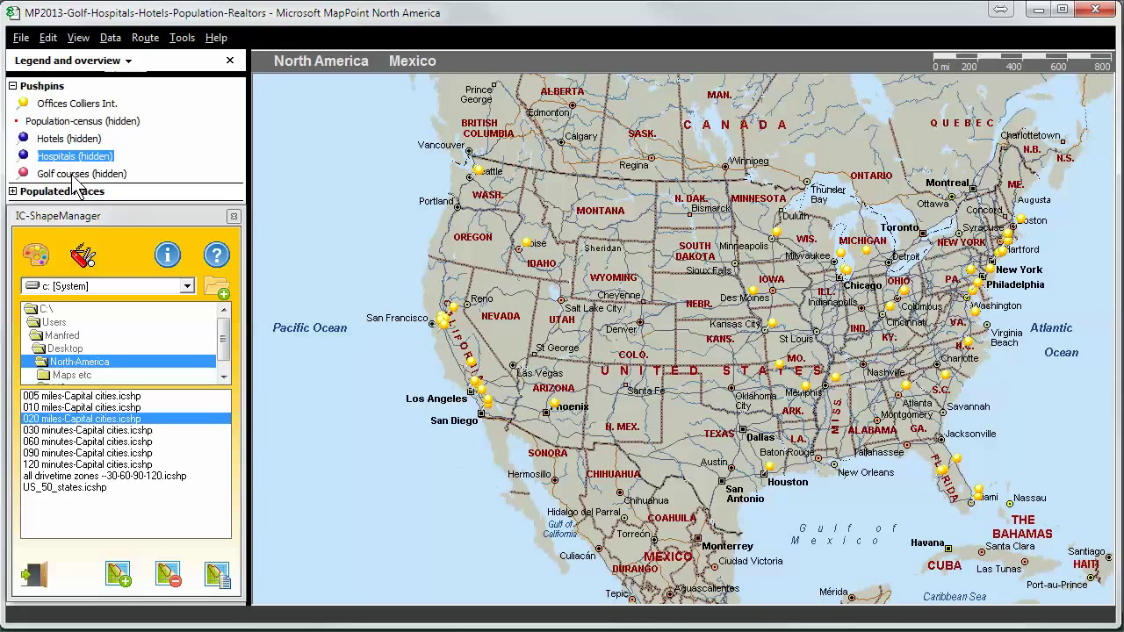
click(72, 175)
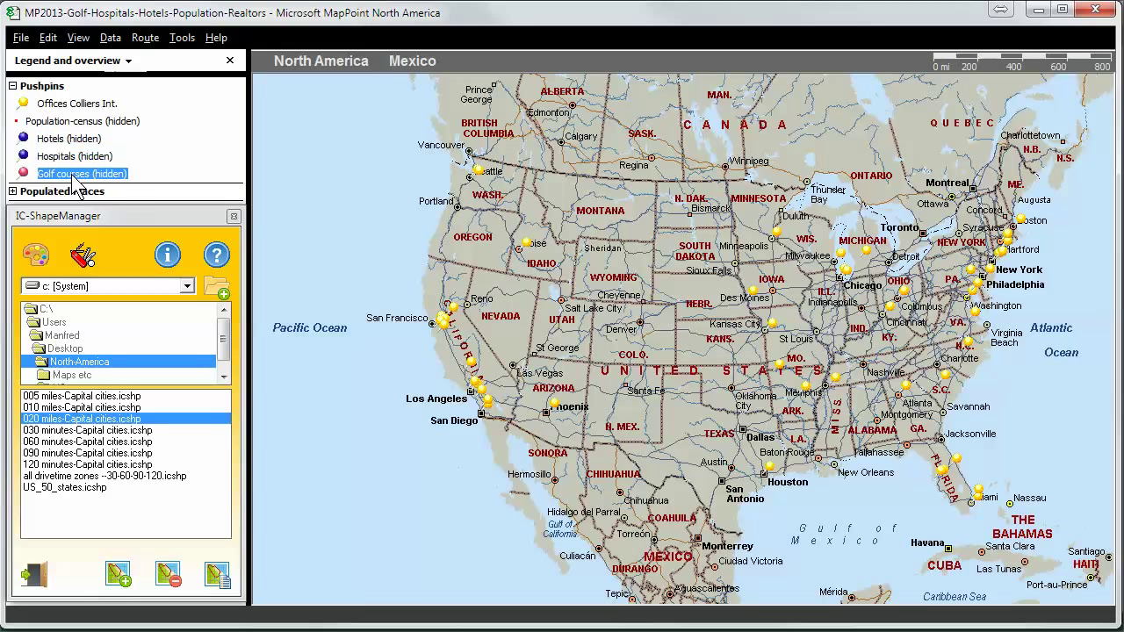
click(65, 104)
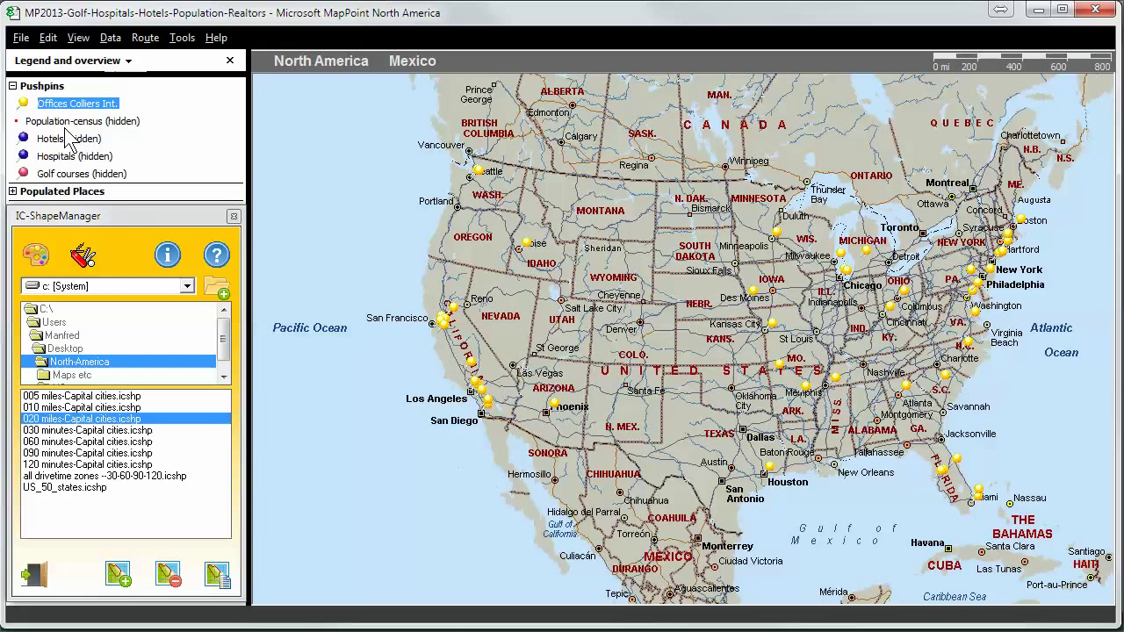
click(73, 176)
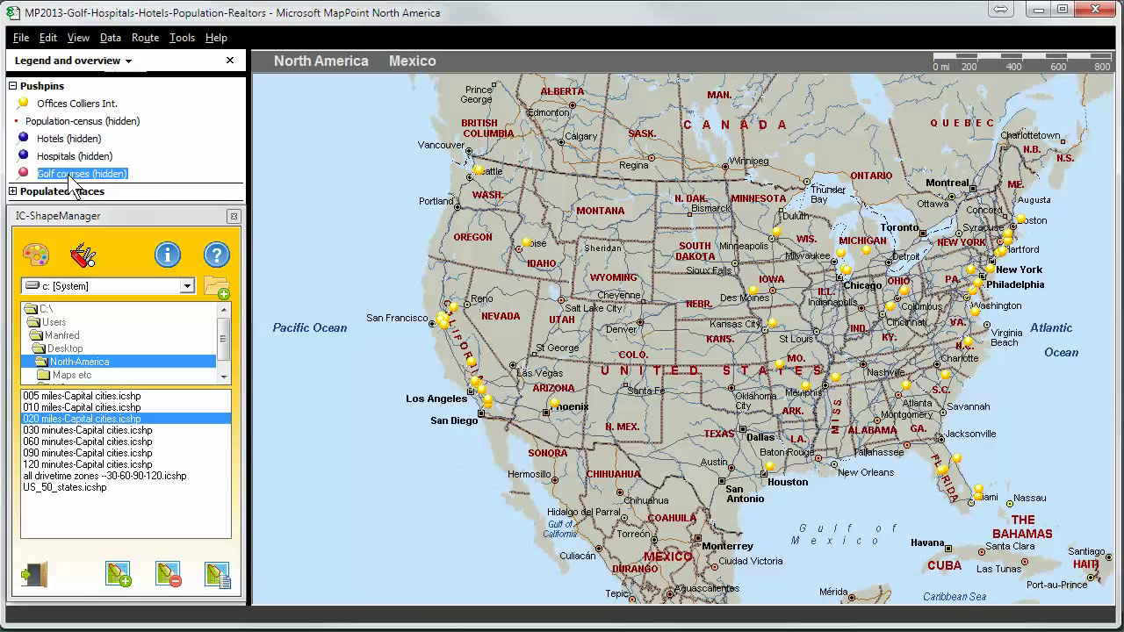
right_click(73, 180)
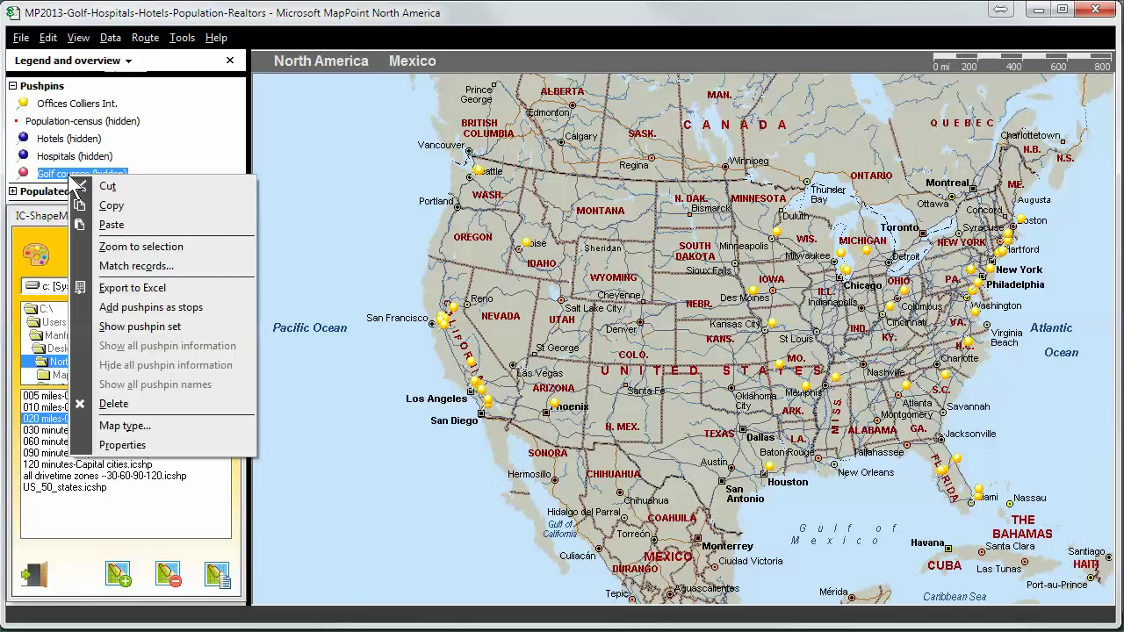
click(128, 338)
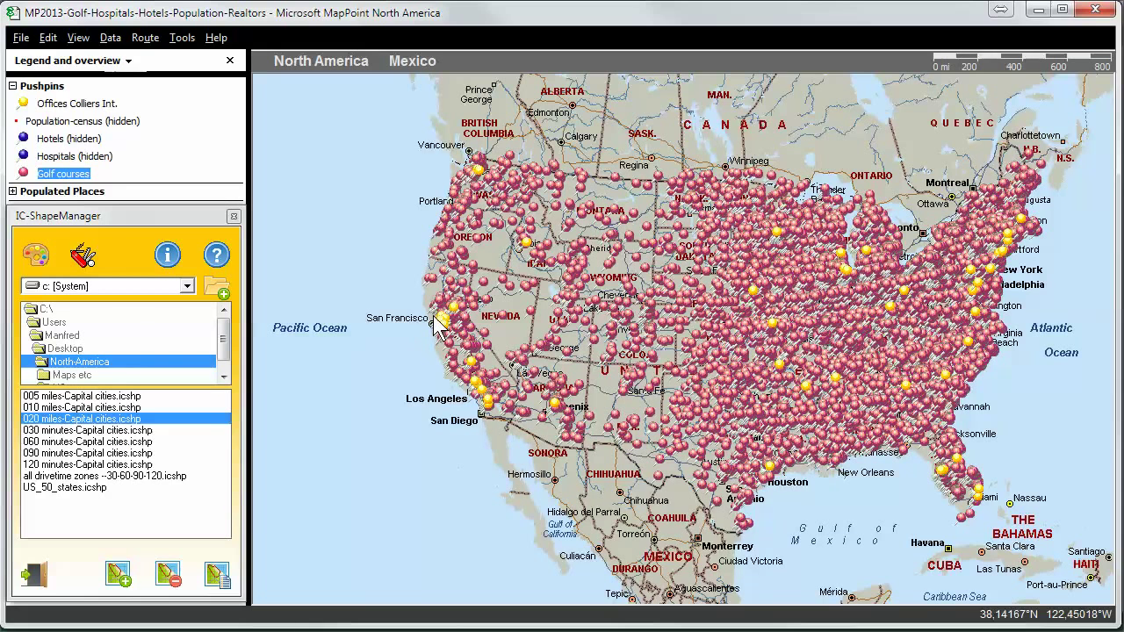
click(533, 323)
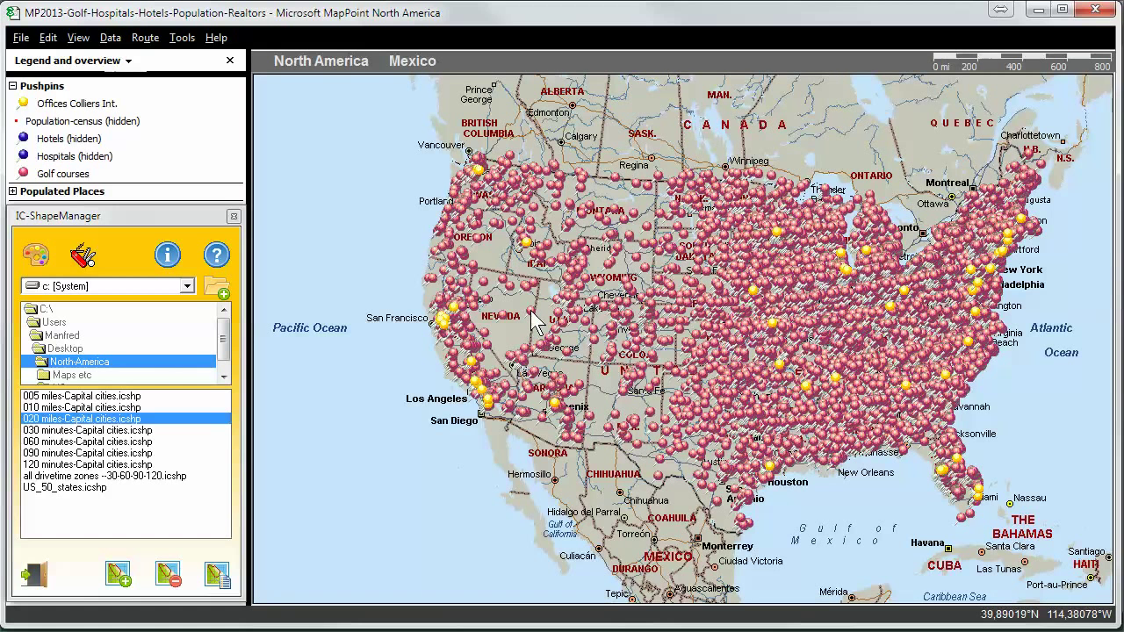
click(531, 318)
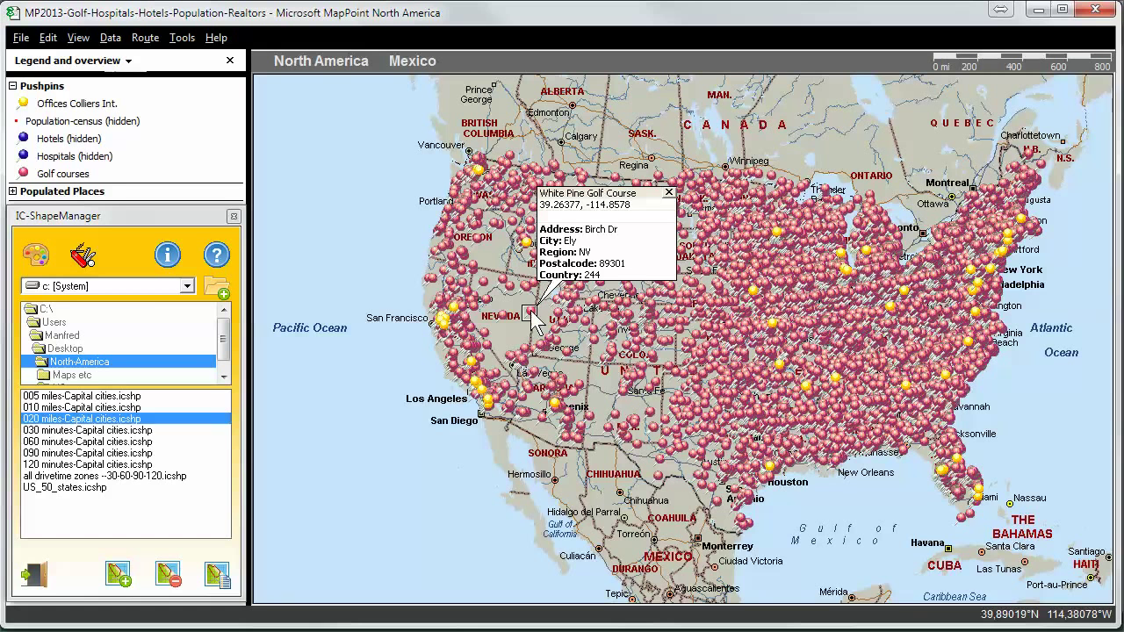
click(69, 173)
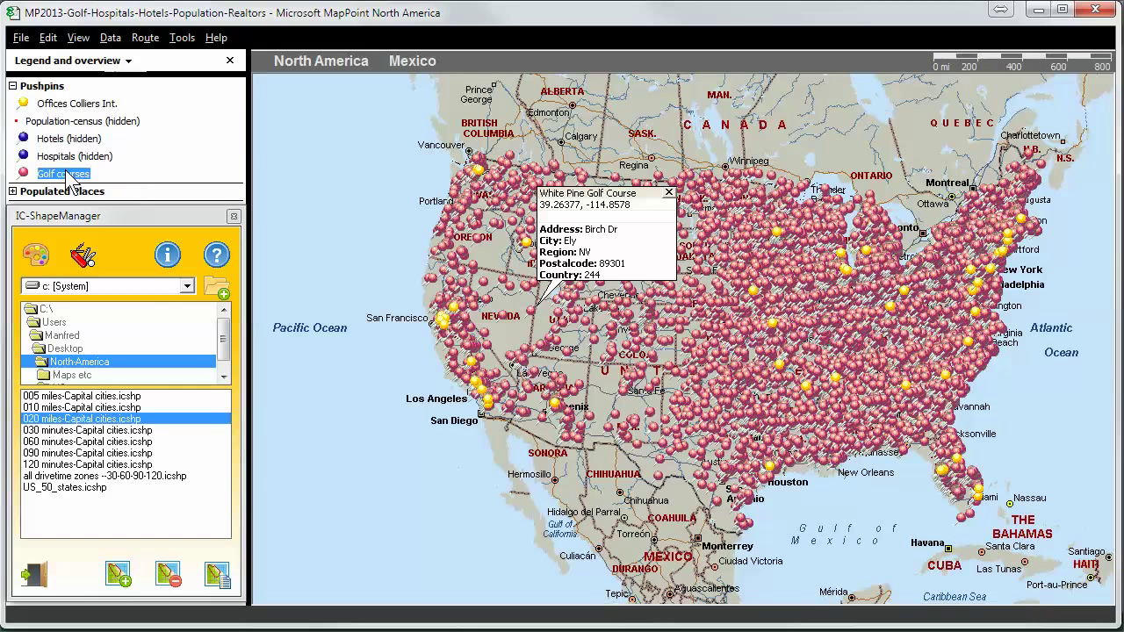
right_click(69, 173)
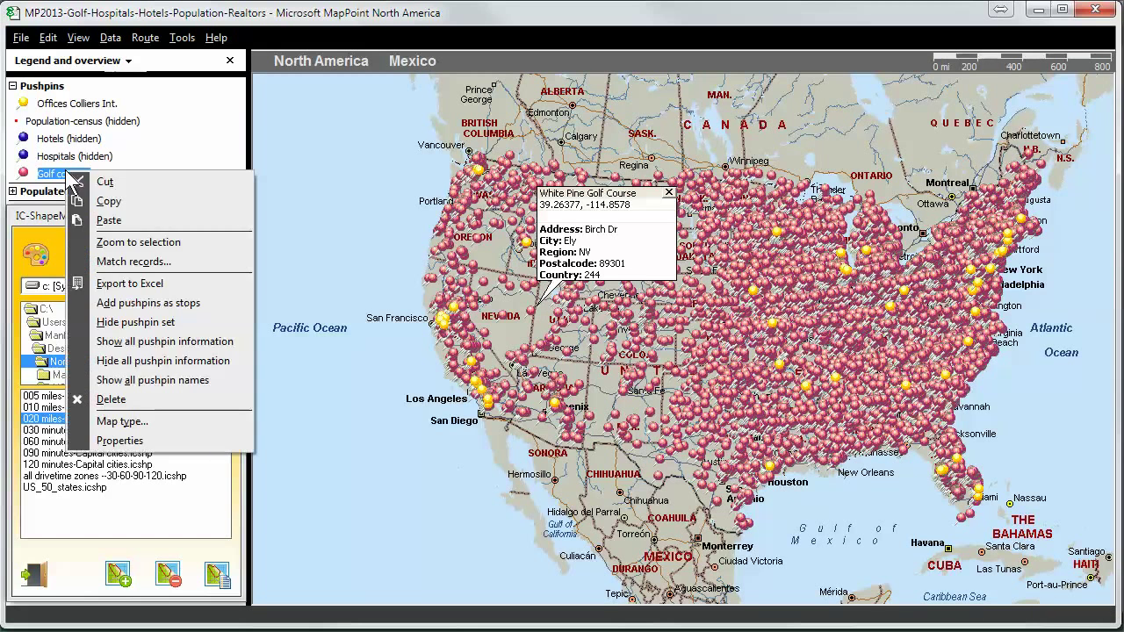
click(154, 325)
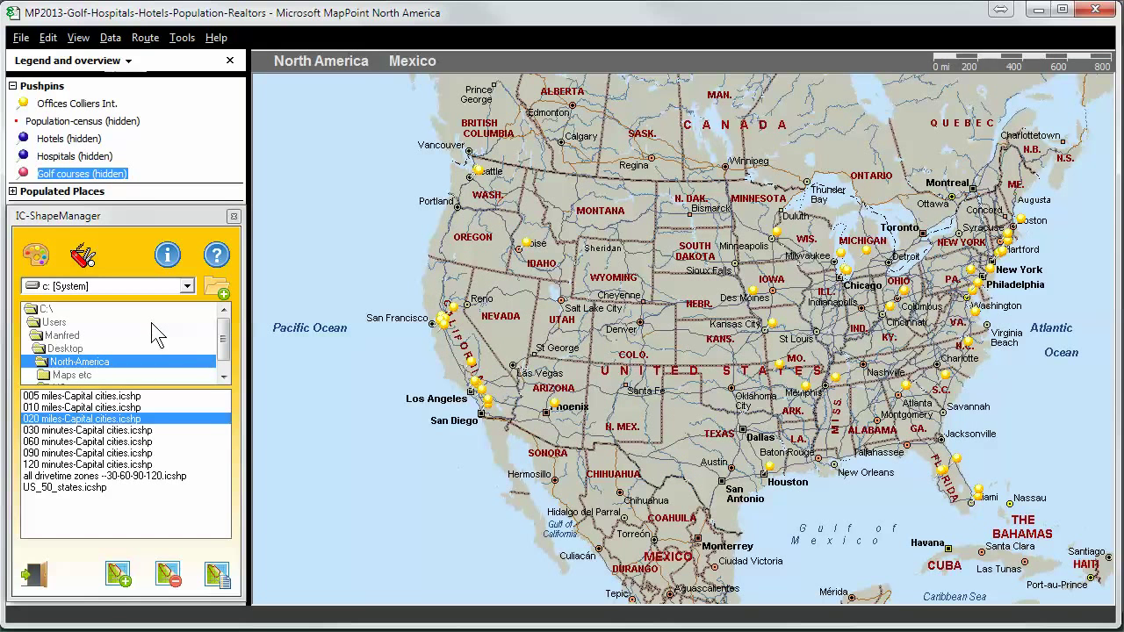
click(109, 477)
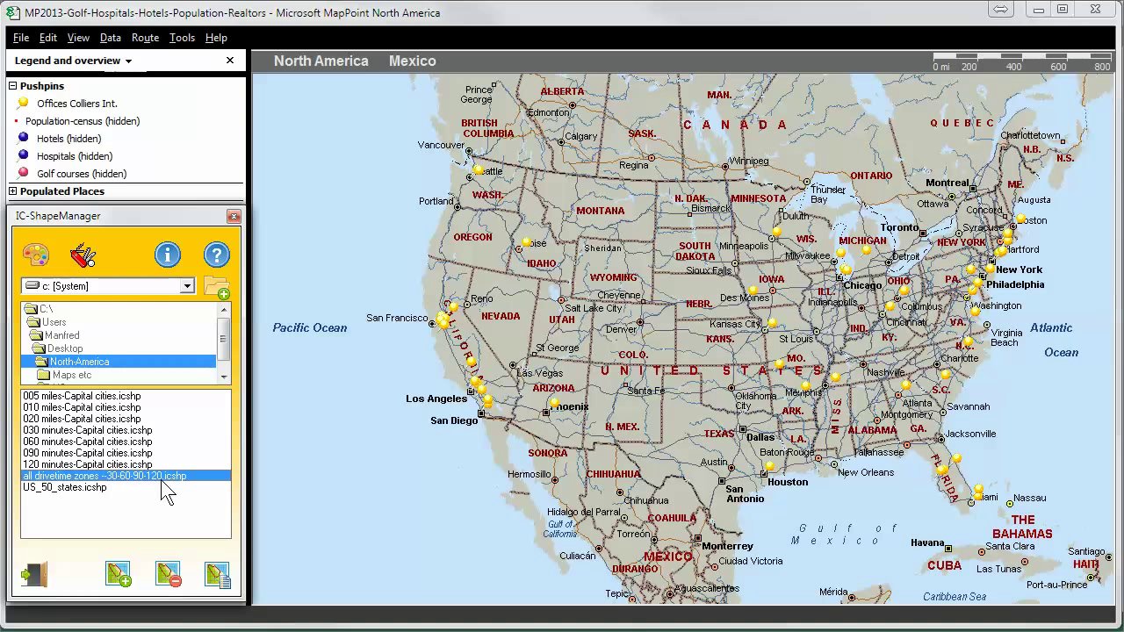
Load 'all drivetime zones --30-60-90-120.icshp' onto the map, showing Phoenix's zones across Arizona
click(119, 576)
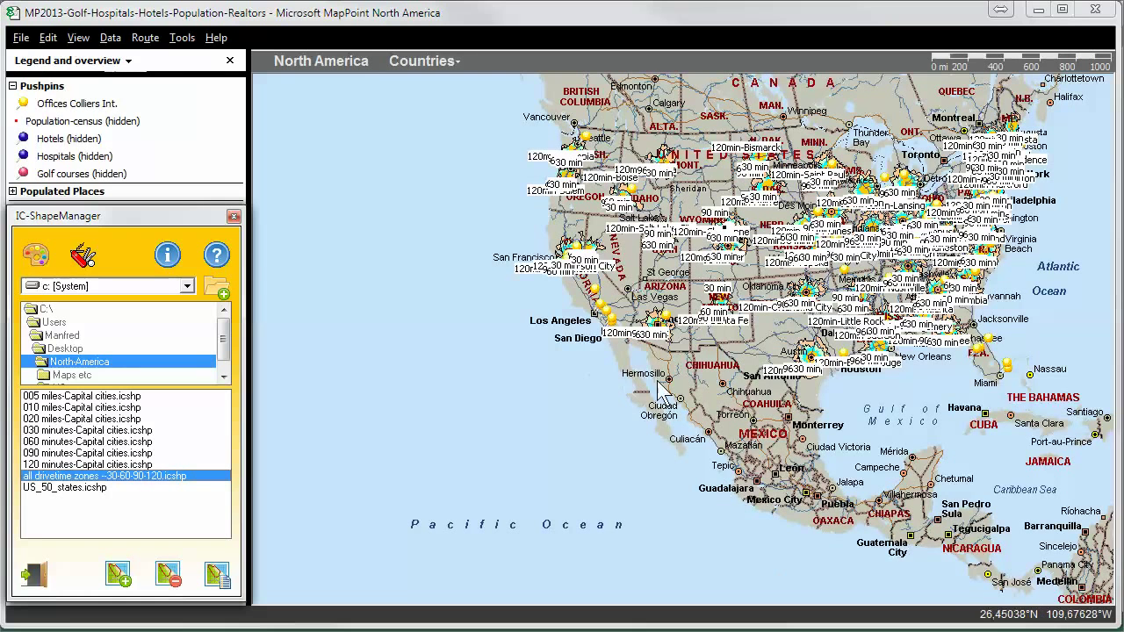
click(635, 307)
Zoom in step by step on central Phoenix's drive-time zones
drag(625, 289, 687, 357)
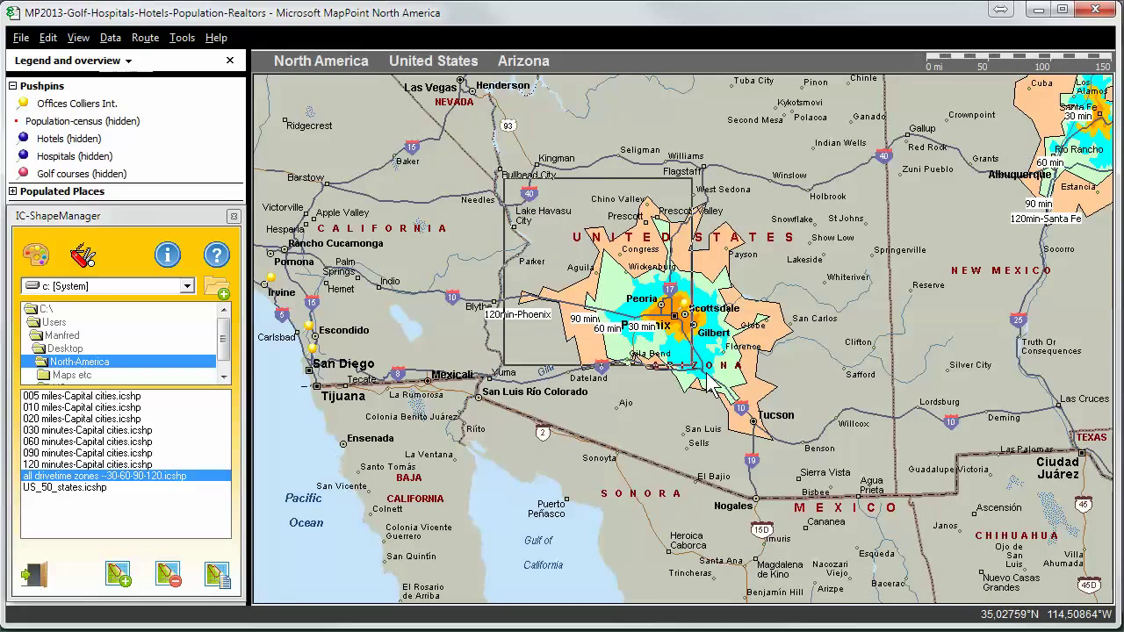
drag(542, 236, 850, 451)
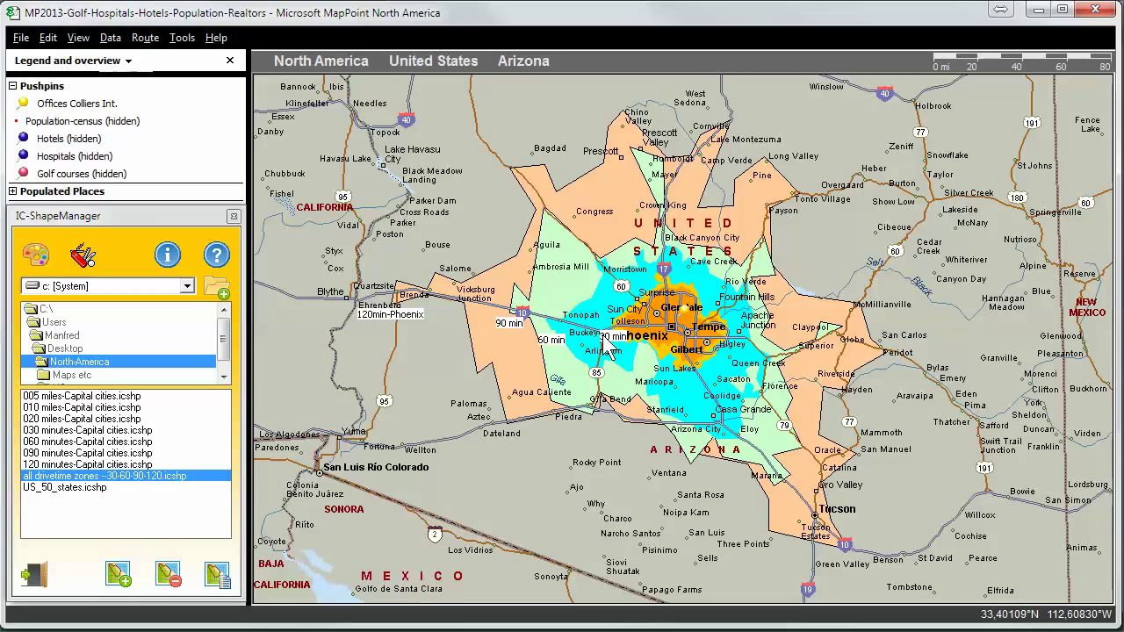
mouse_move(592, 230)
mouse_down()
mouse_move(681, 360)
mouse_move(769, 406)
mouse_up()
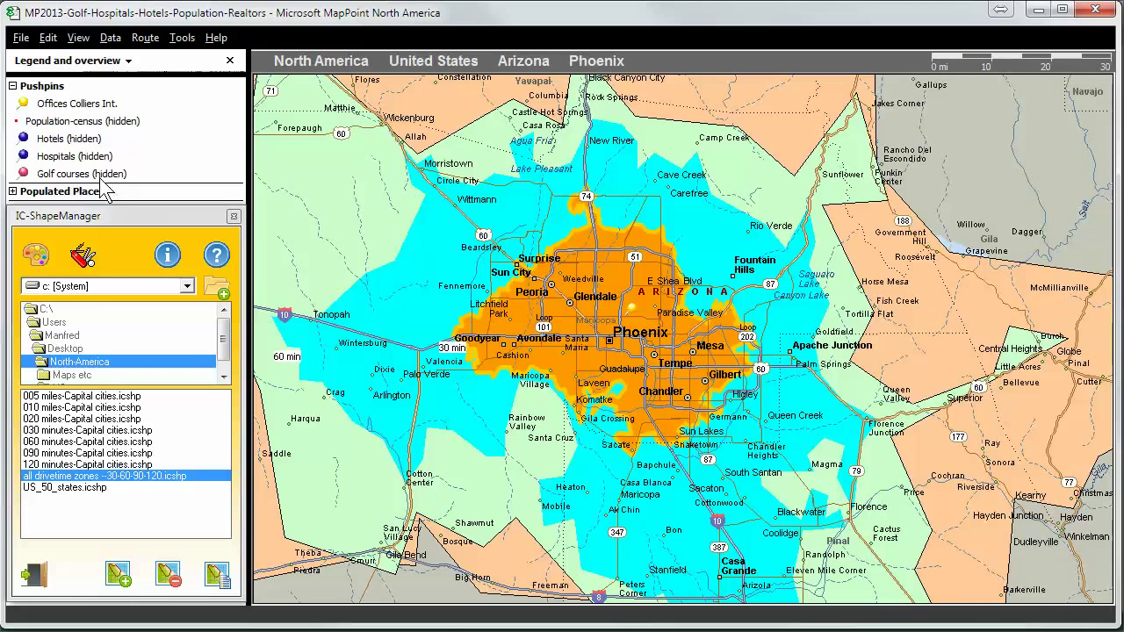
Show the Hospitals pushpin set and select Phoenix's 30-minute drive-time zone
click(70, 157)
right_click(70, 156)
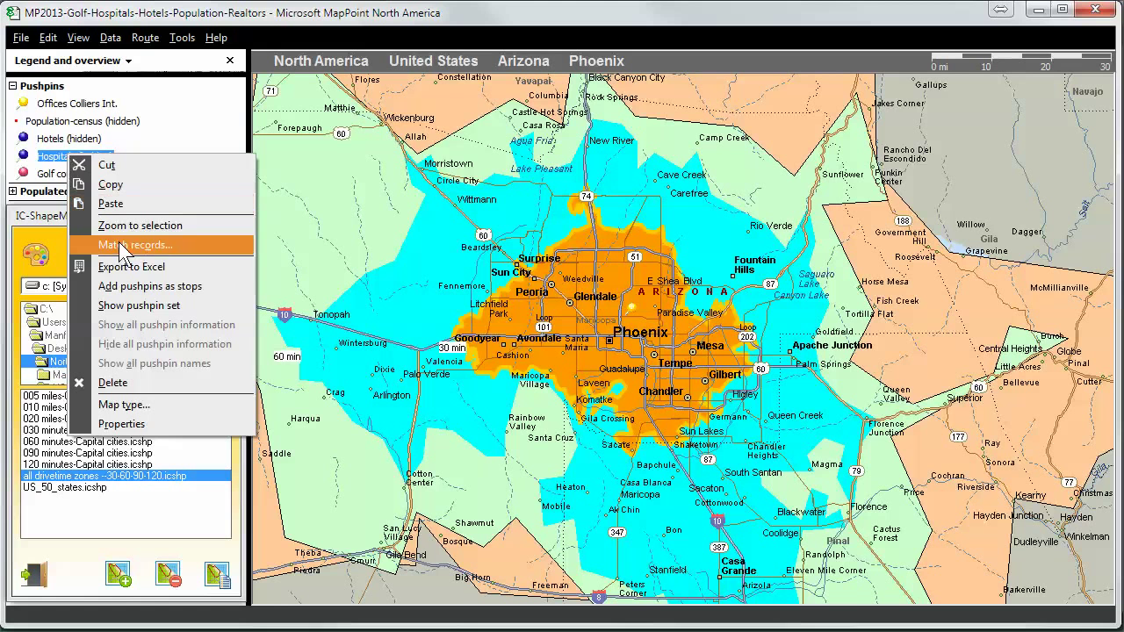
click(139, 304)
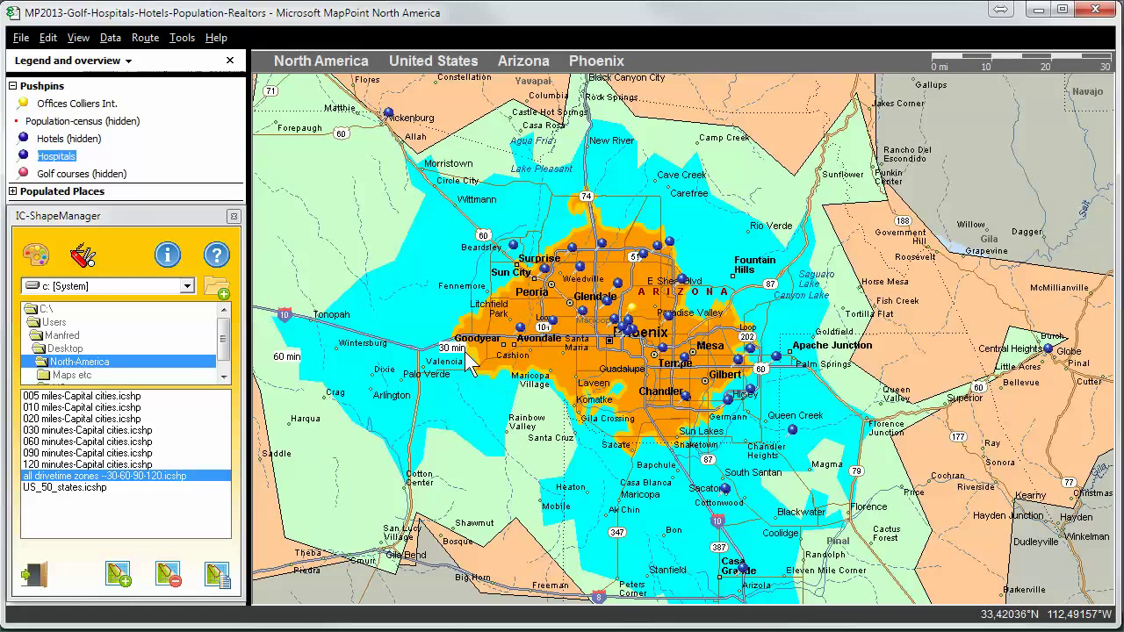
click(492, 382)
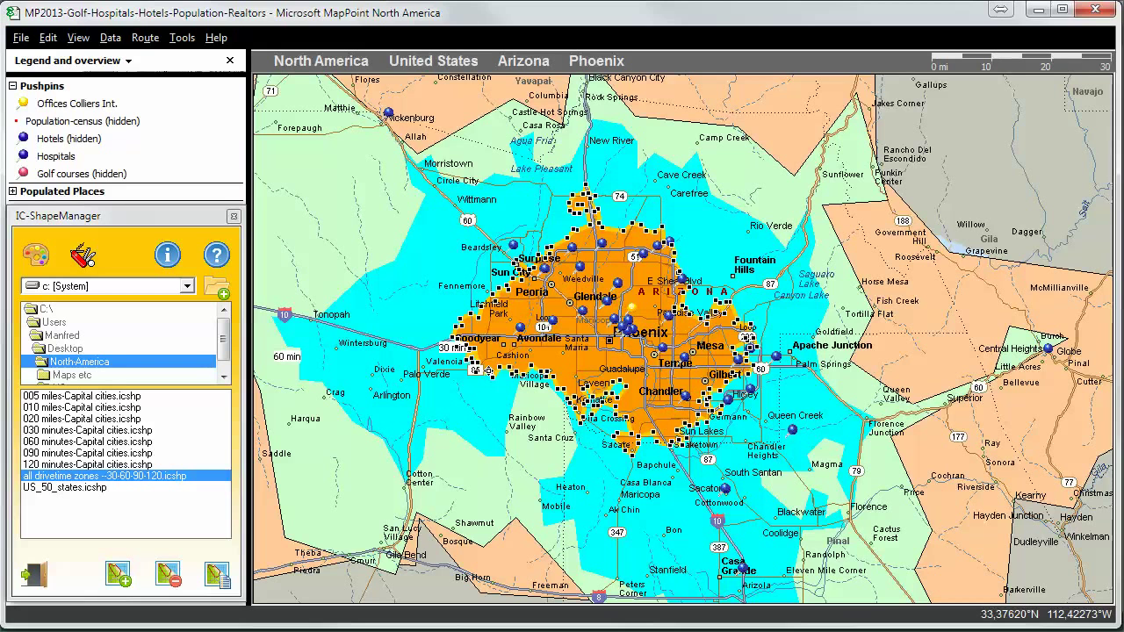
Export the 30-minute zone's pushpins to Excel: 54 hospitals and 1 office
right_click(489, 373)
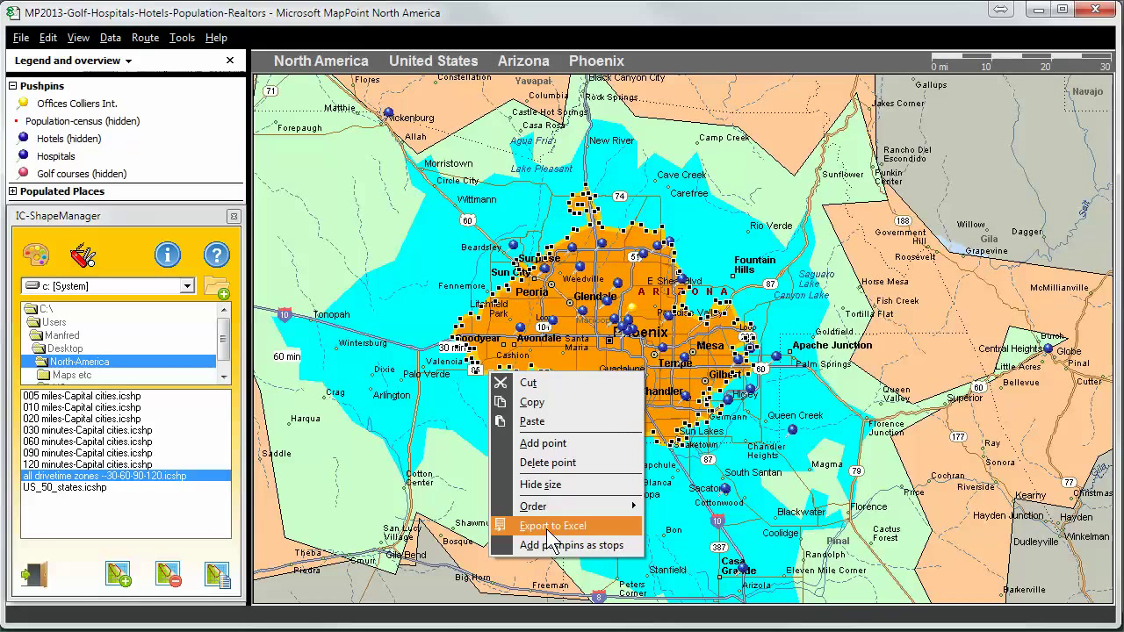
click(549, 526)
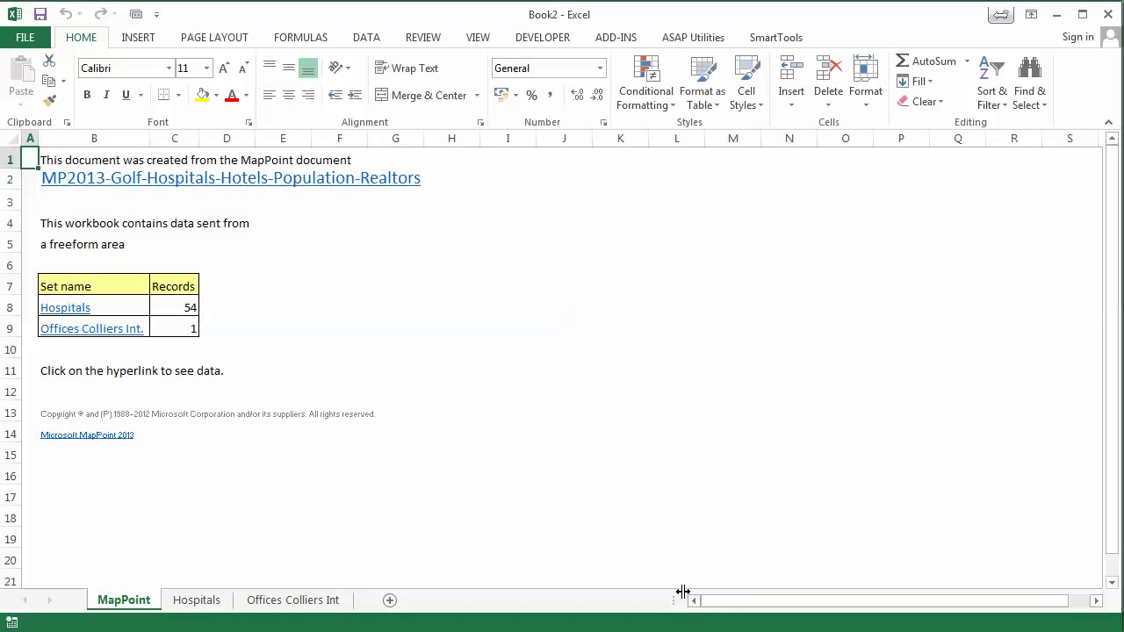
Review the exported Hospitals rows and the Offices Colliers Int sheet
click(65, 307)
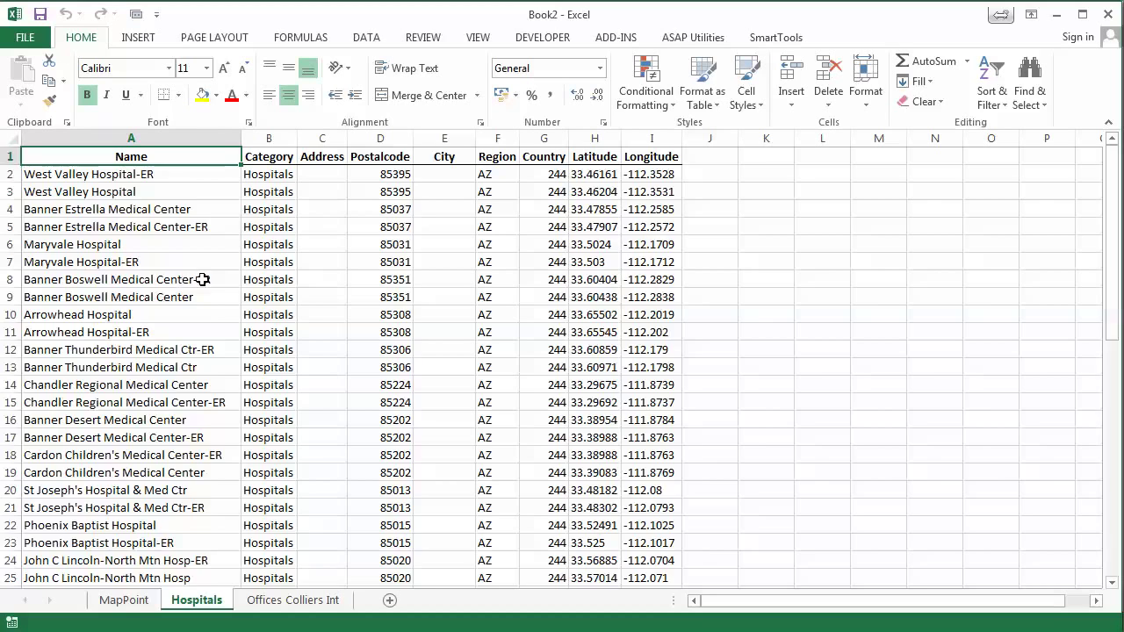
scroll(200, 279, down, 8)
scroll(201, 279, down, 8)
scroll(202, 280, up, 2)
scroll(202, 279, up, 10)
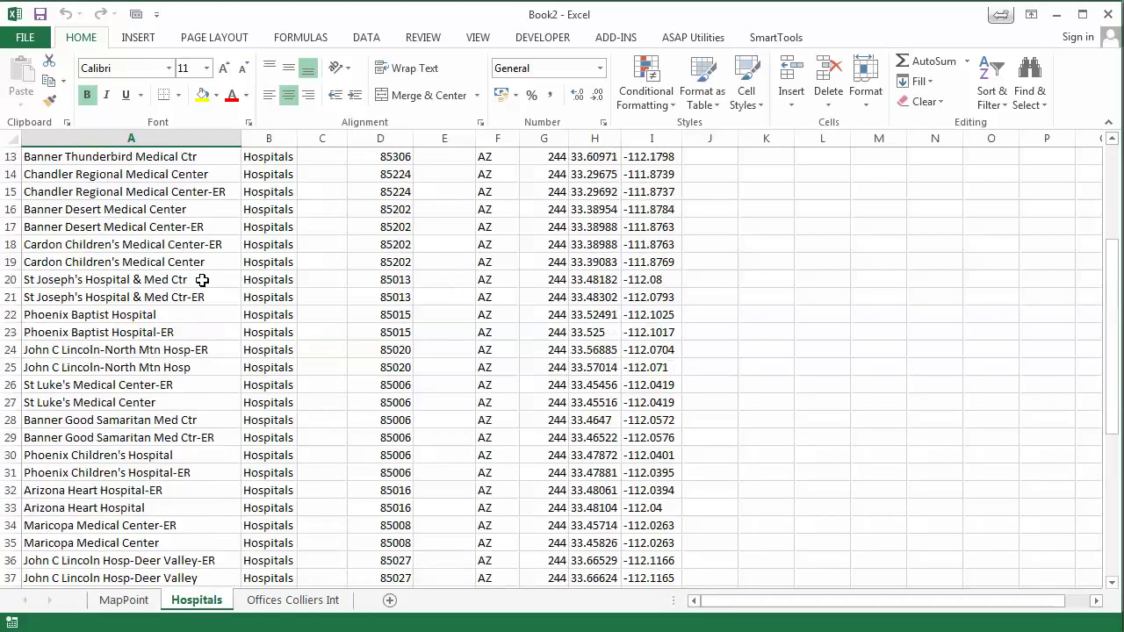
scroll(202, 280, up, 4)
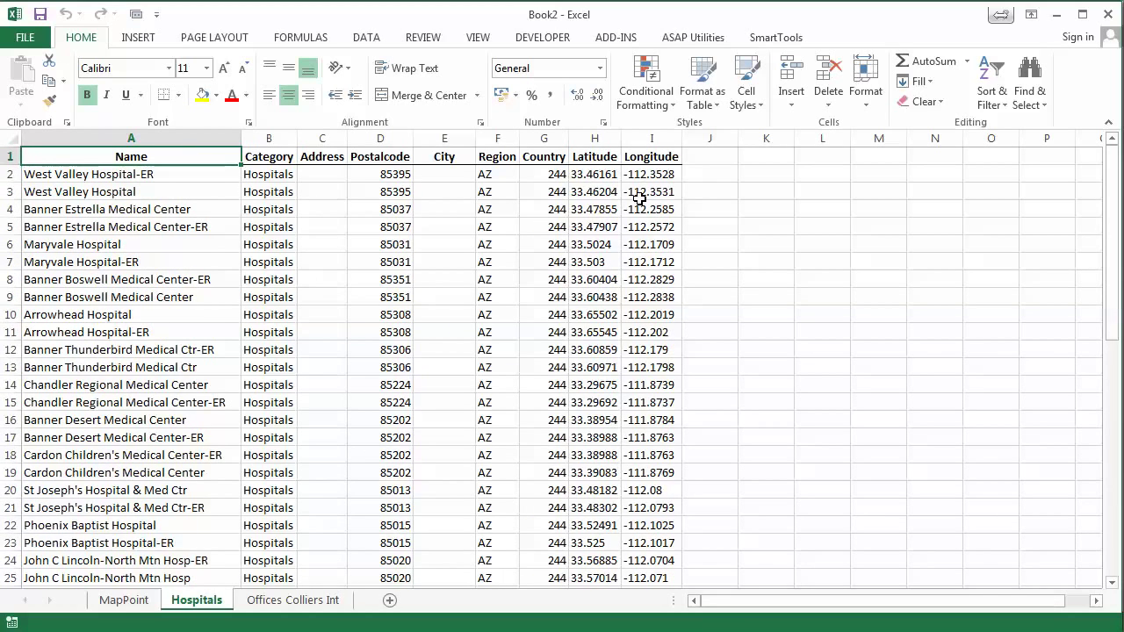
click(319, 606)
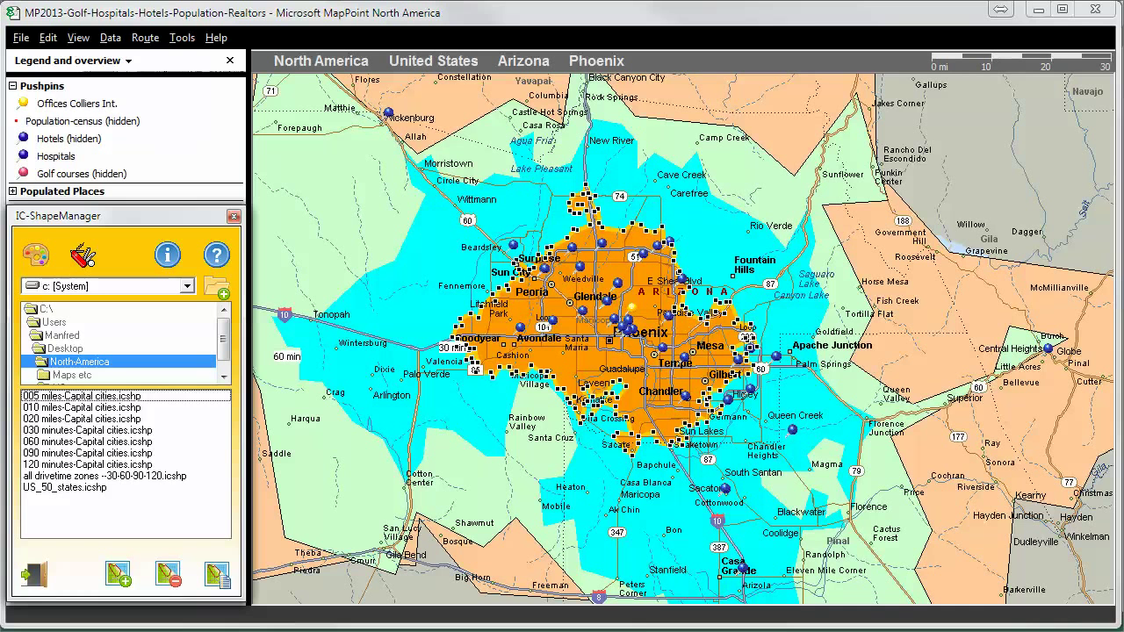
Zoom the map to the selected Phoenix 30-minute zone with View > Zoom map > To selection
click(78, 38)
mouse_move(120, 100)
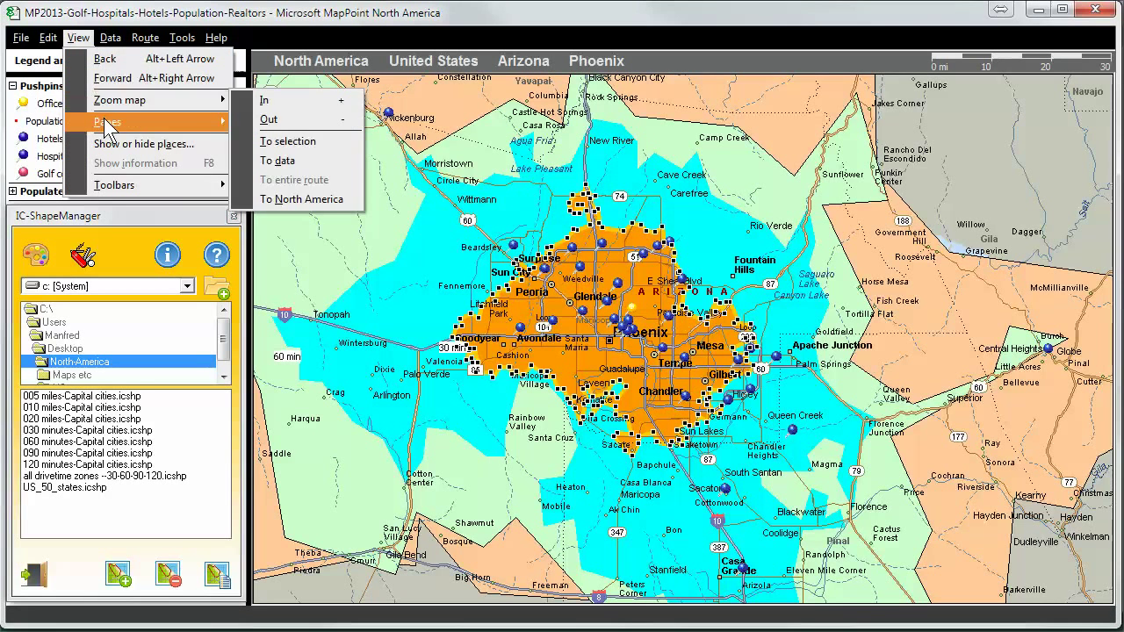
click(293, 142)
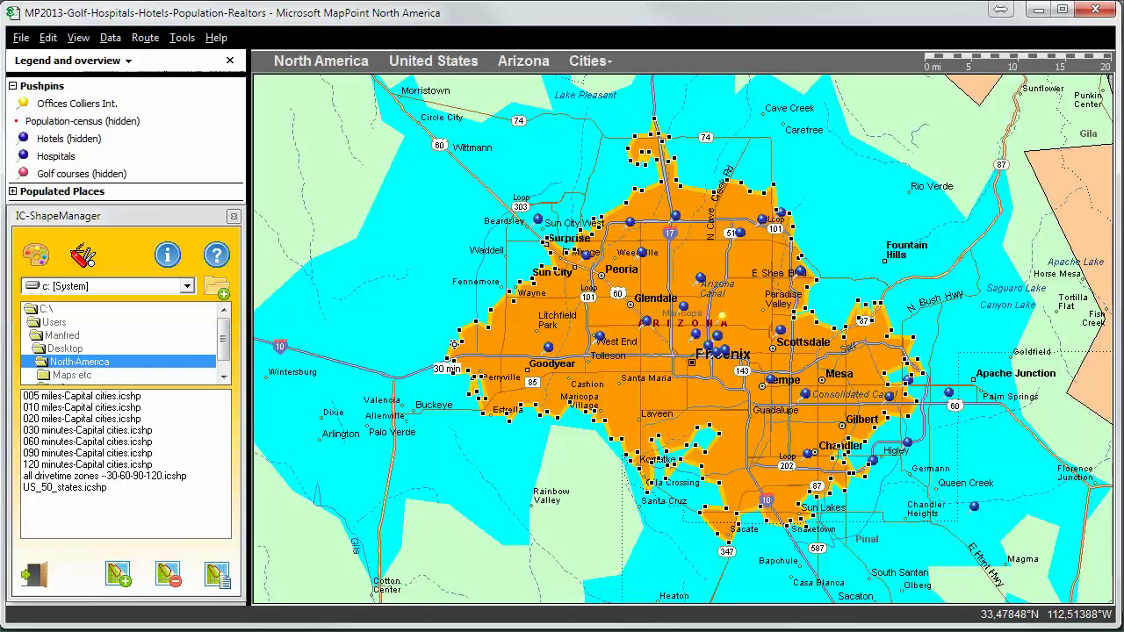
click(454, 346)
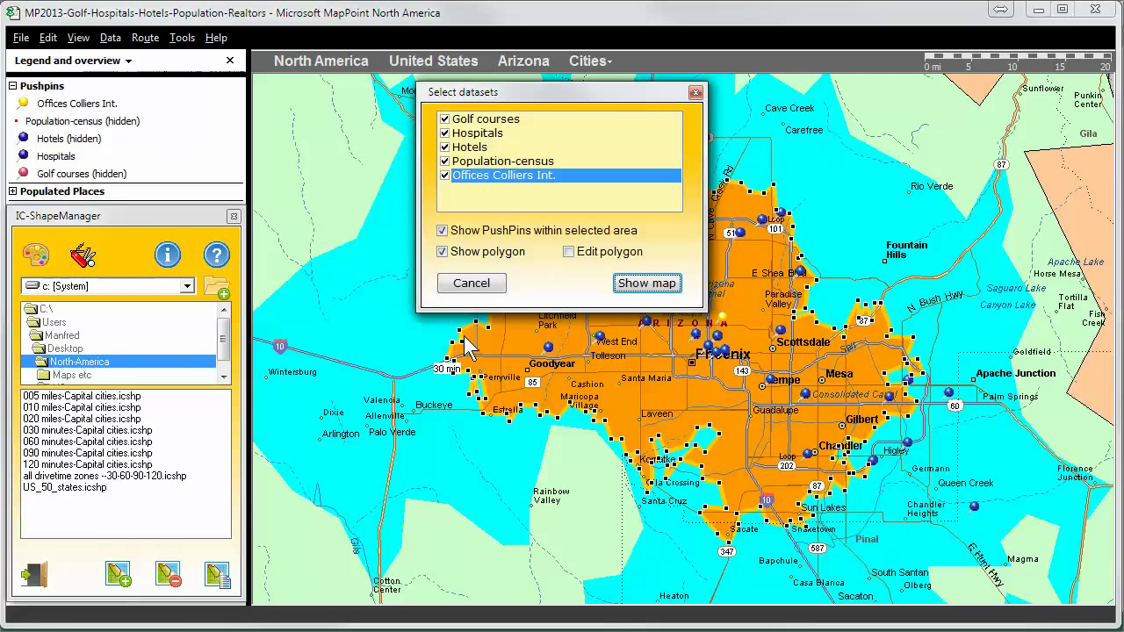
Map only Hospitals for the zone, excluding golf courses, hotels, population and offices
click(445, 147)
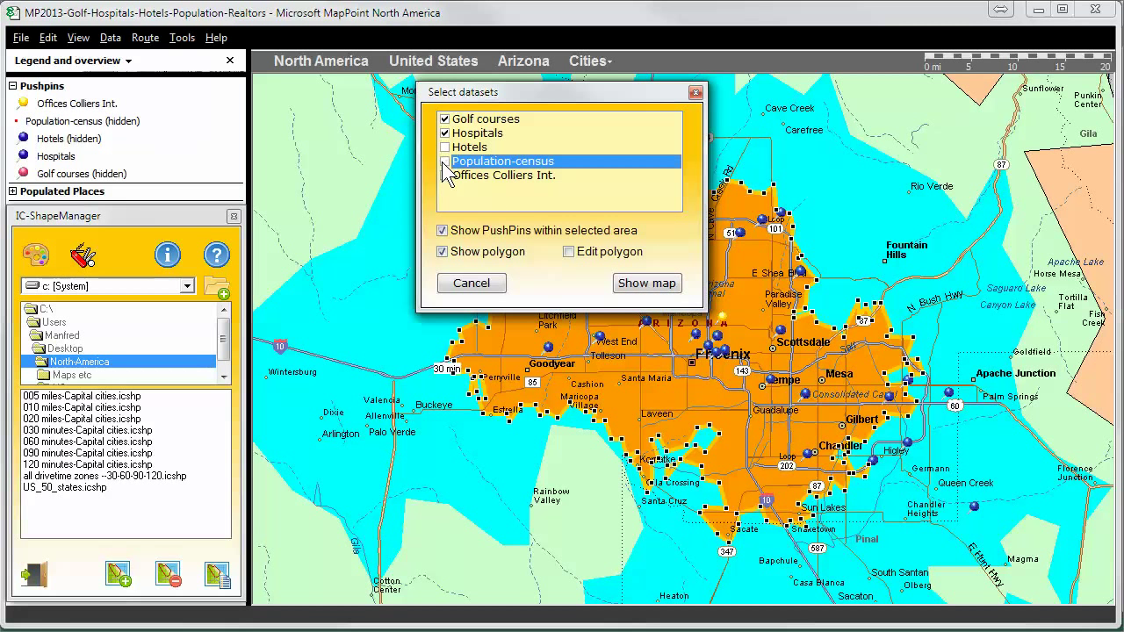
click(444, 175)
click(445, 132)
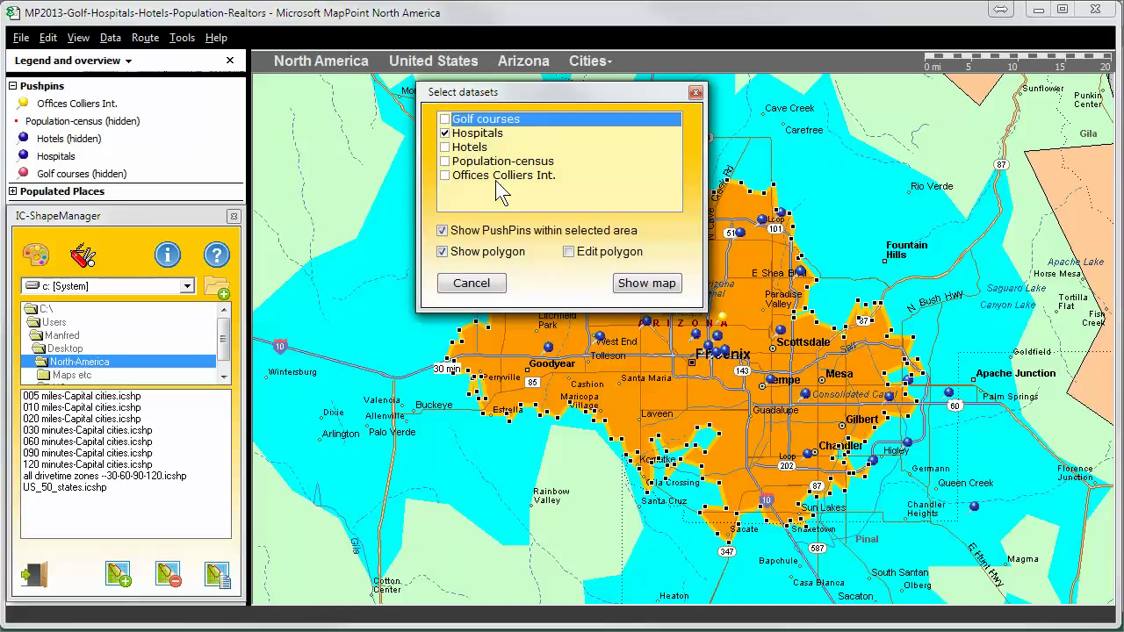
click(649, 283)
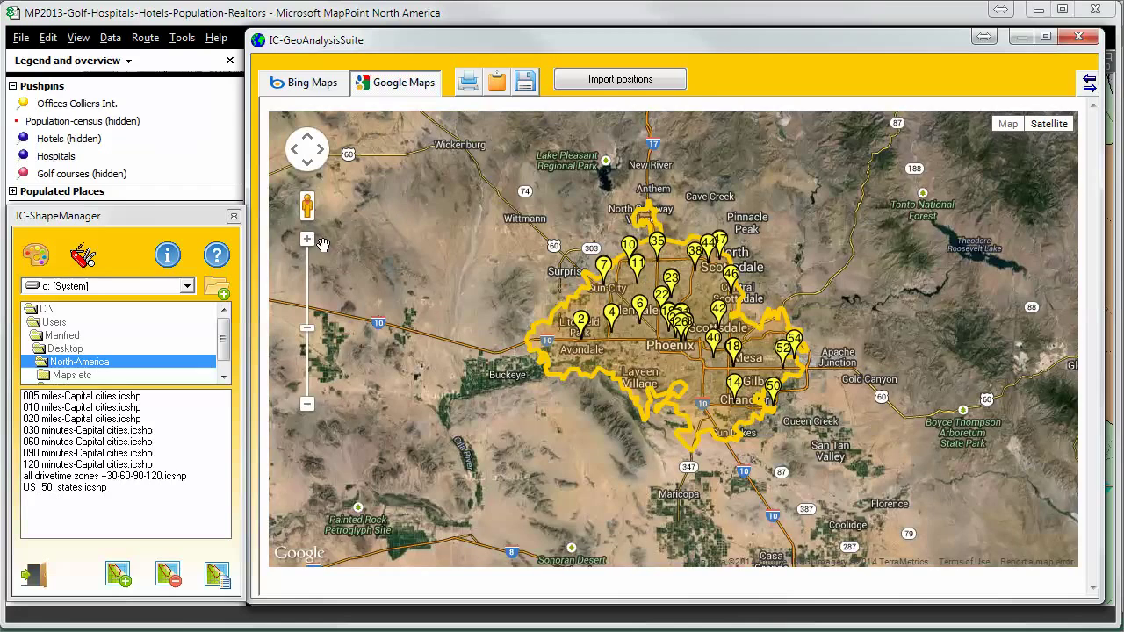
Inspect hospital pins 3, 1 and 23 on Google, compare on Bing aerial, then close
click(307, 240)
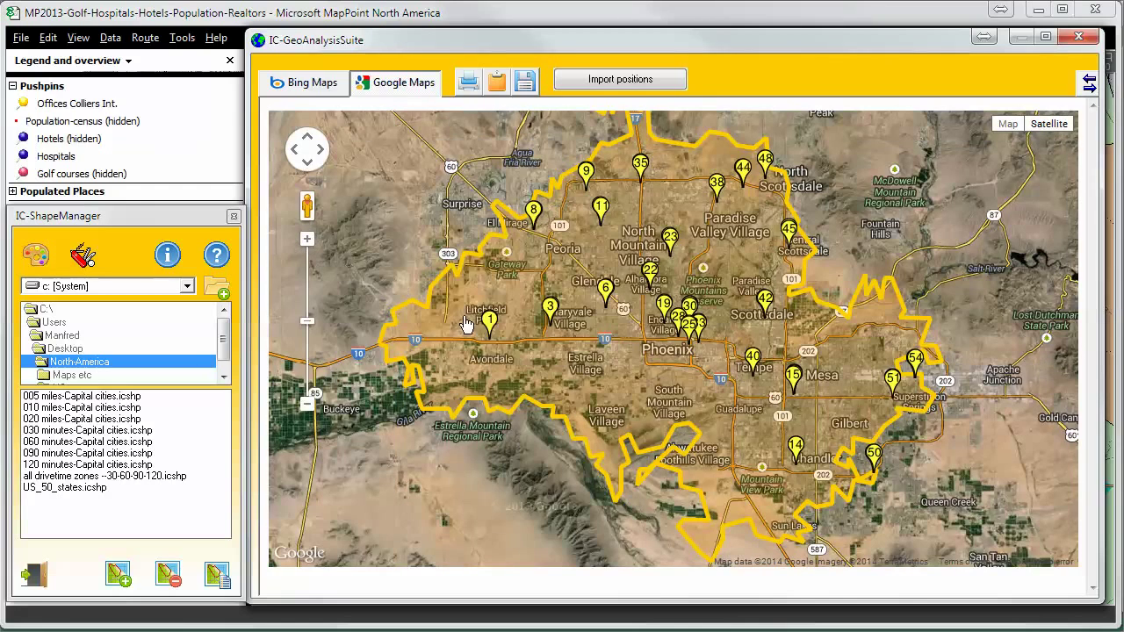
click(550, 312)
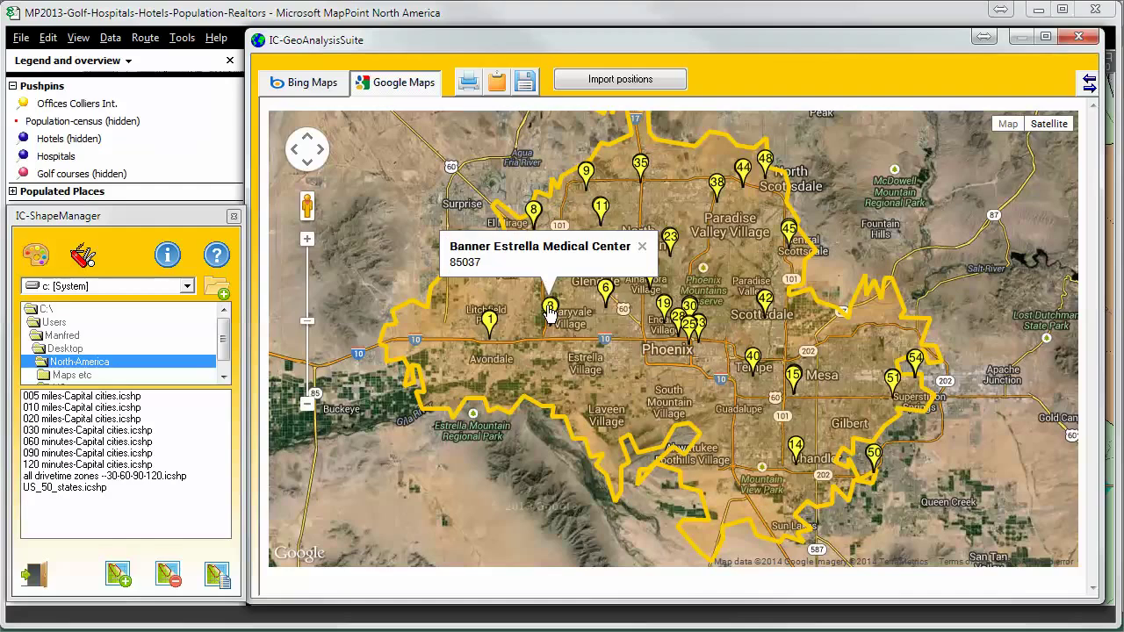
click(489, 320)
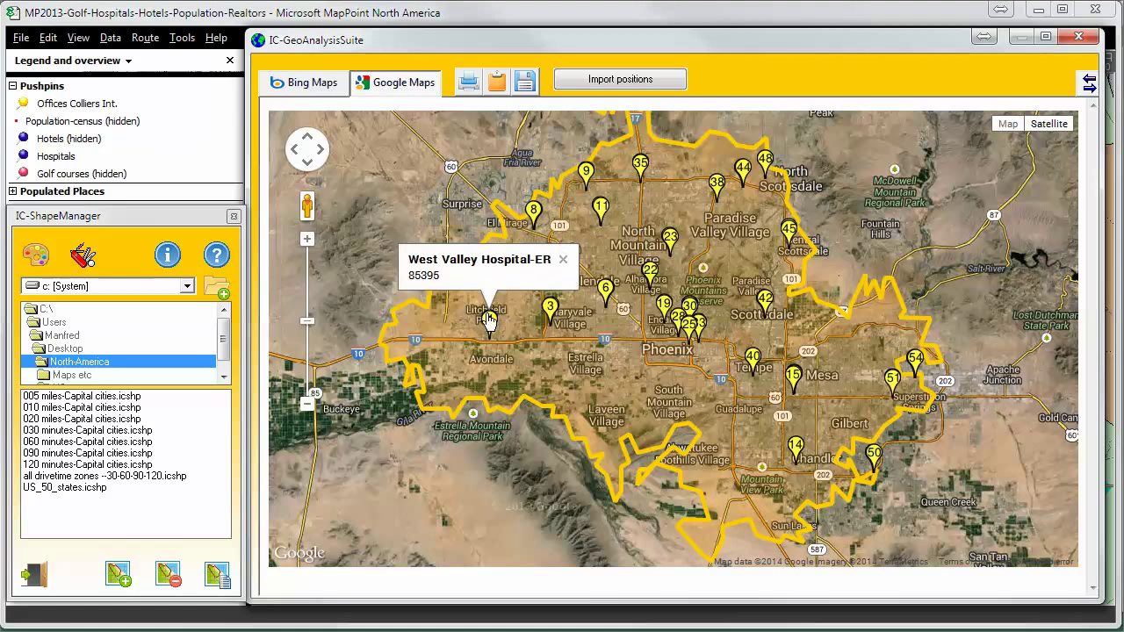
click(670, 237)
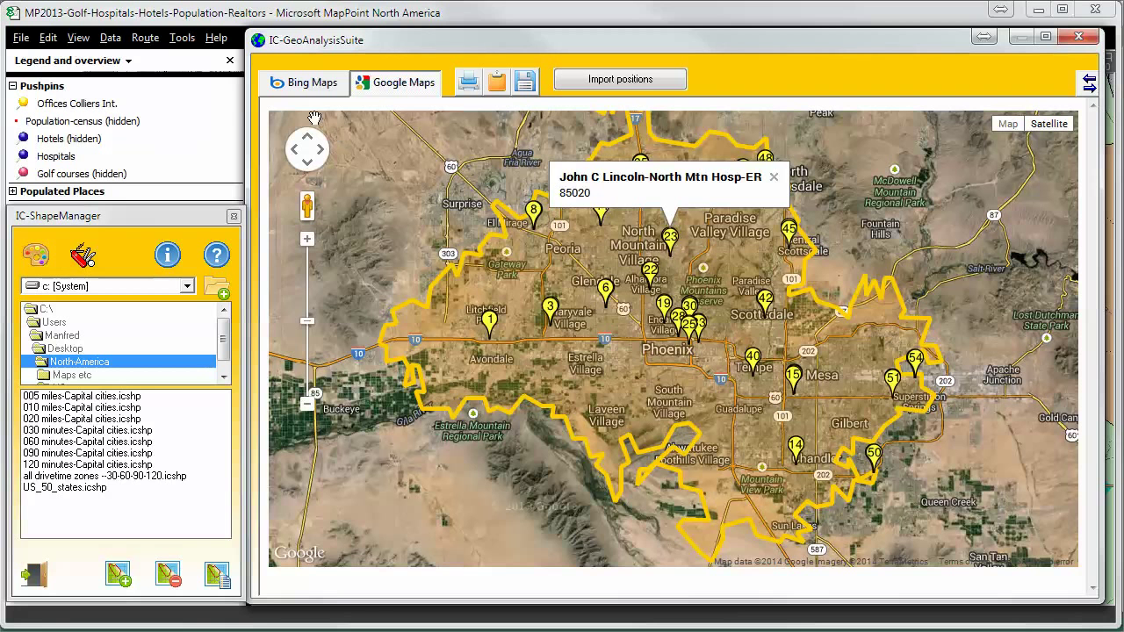
click(316, 91)
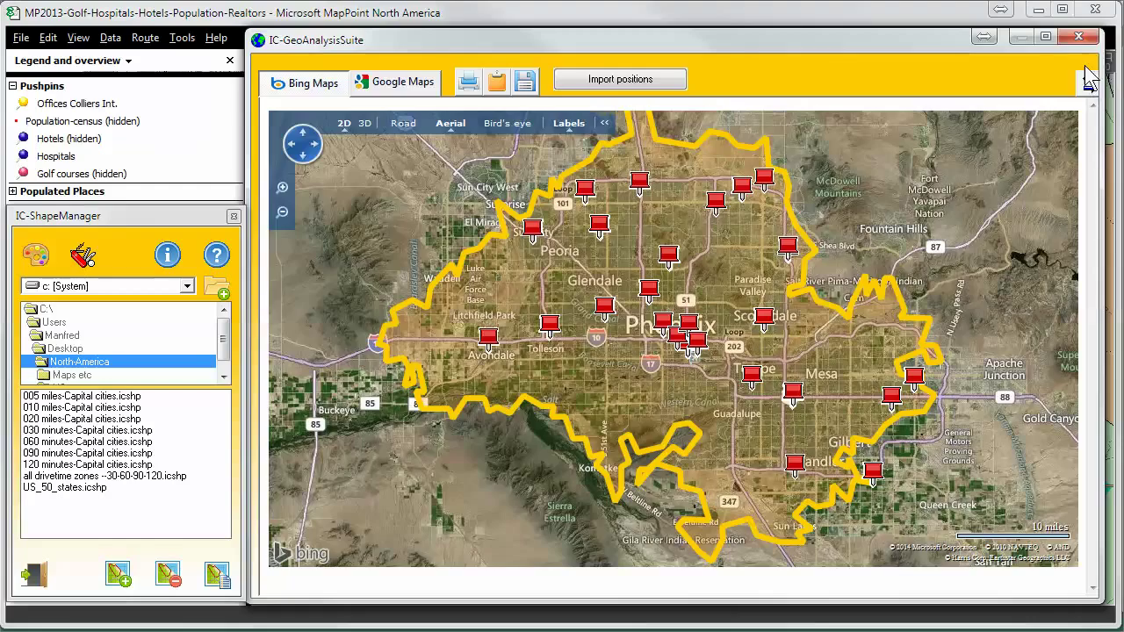
click(1080, 37)
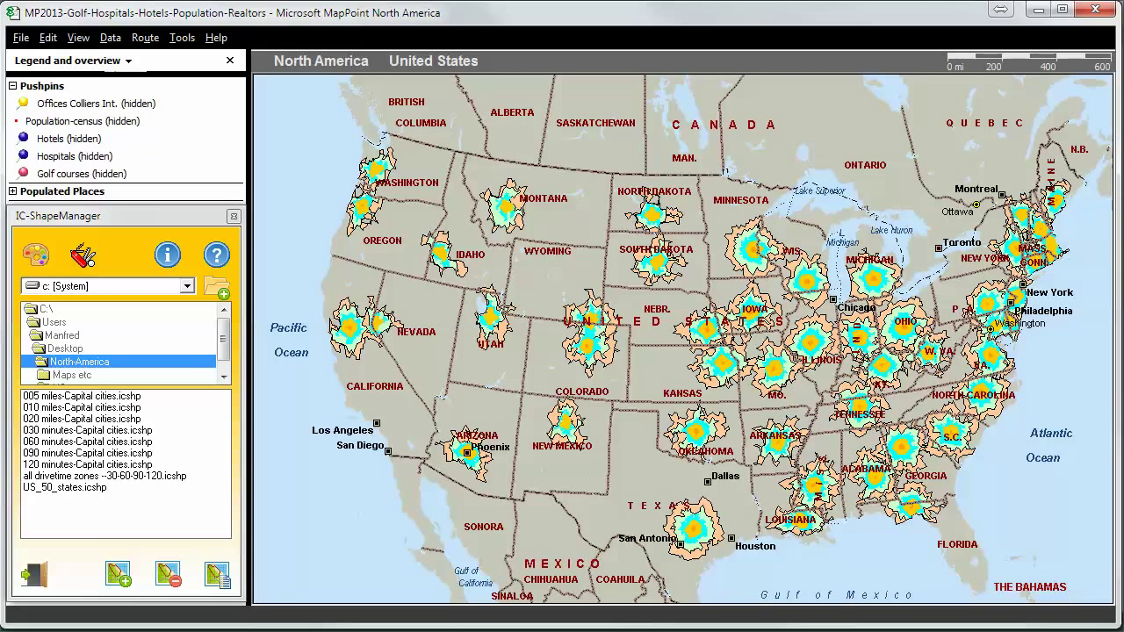
Load '030 minutes-Capital cities.icshp' and start exporting its pin data to Excel
click(42, 431)
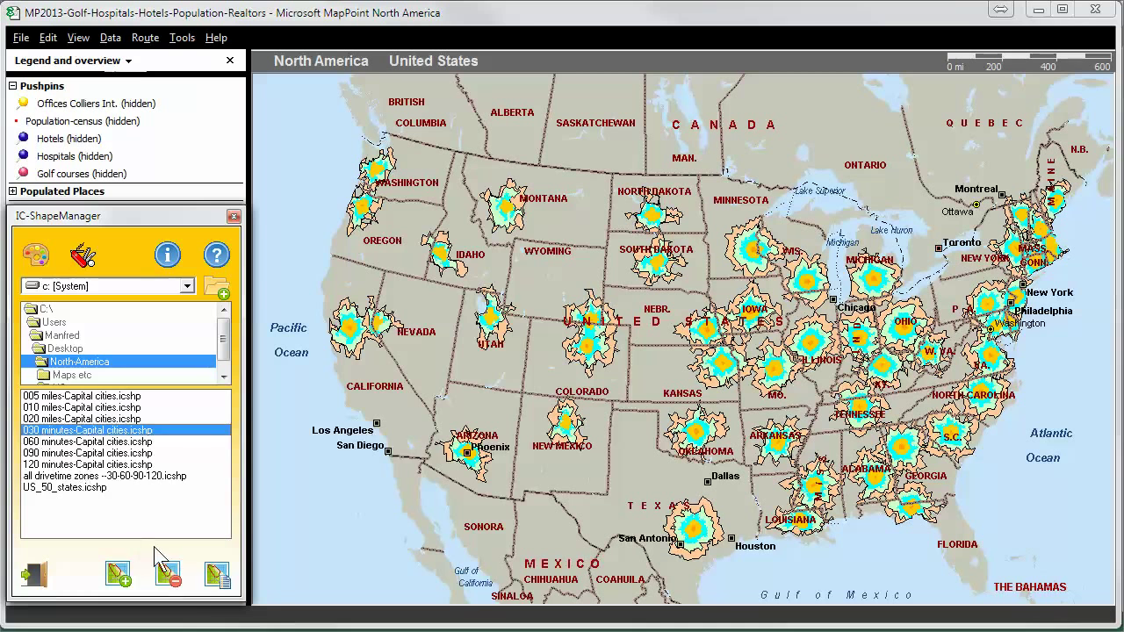
click(220, 582)
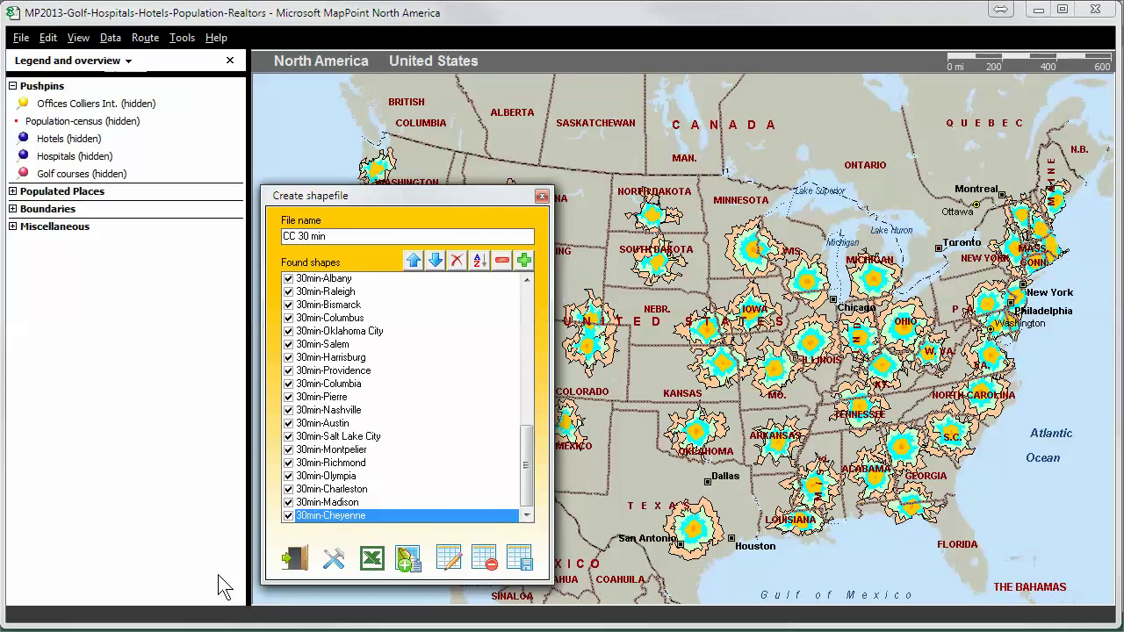
click(372, 564)
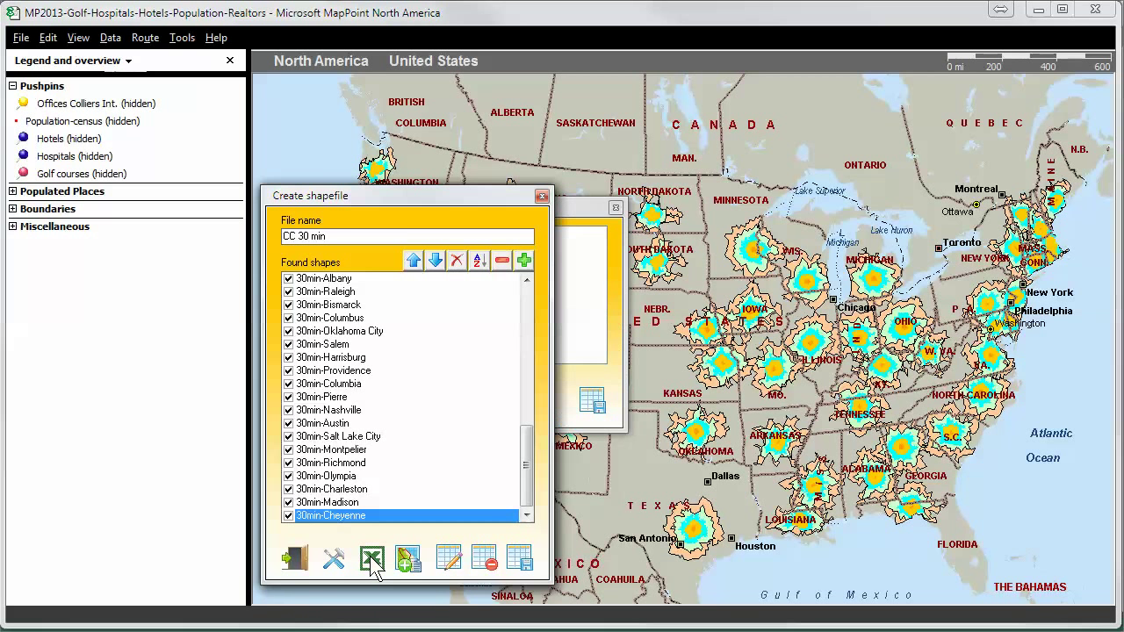
Export the 853 Golf courses records to an Excel file on the Desktop and open it
click(590, 214)
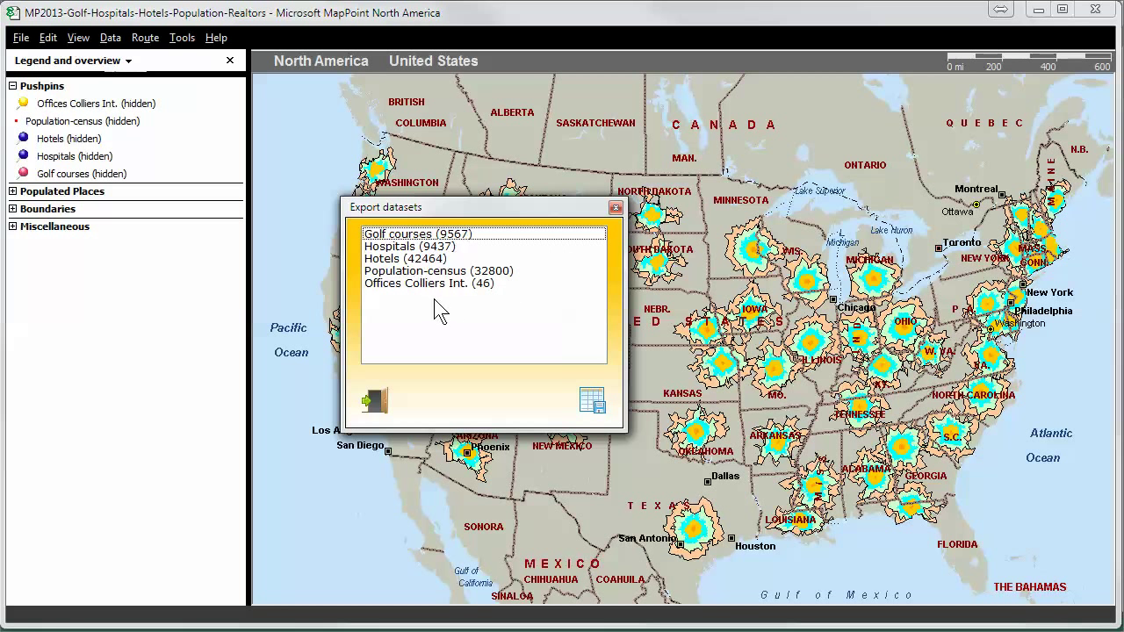
click(413, 238)
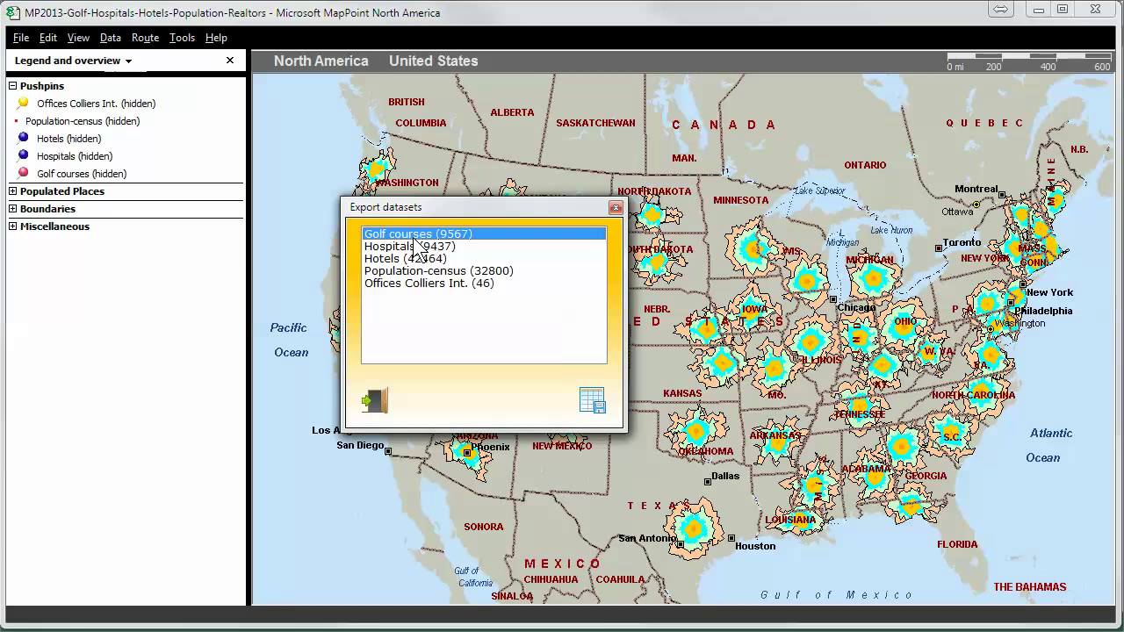
click(593, 402)
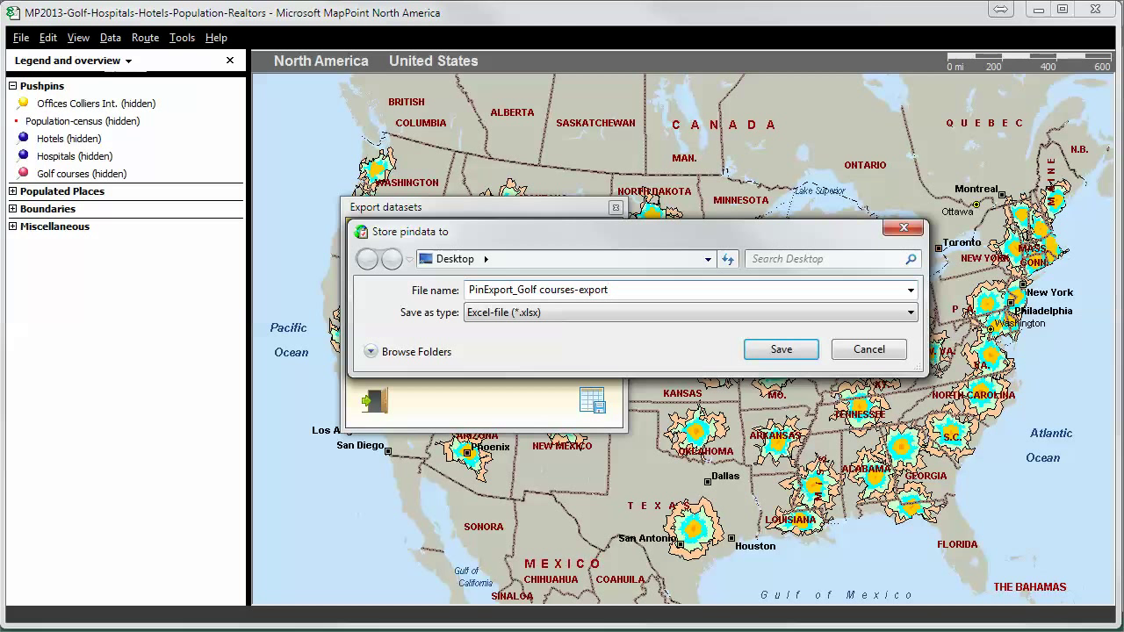
click(778, 351)
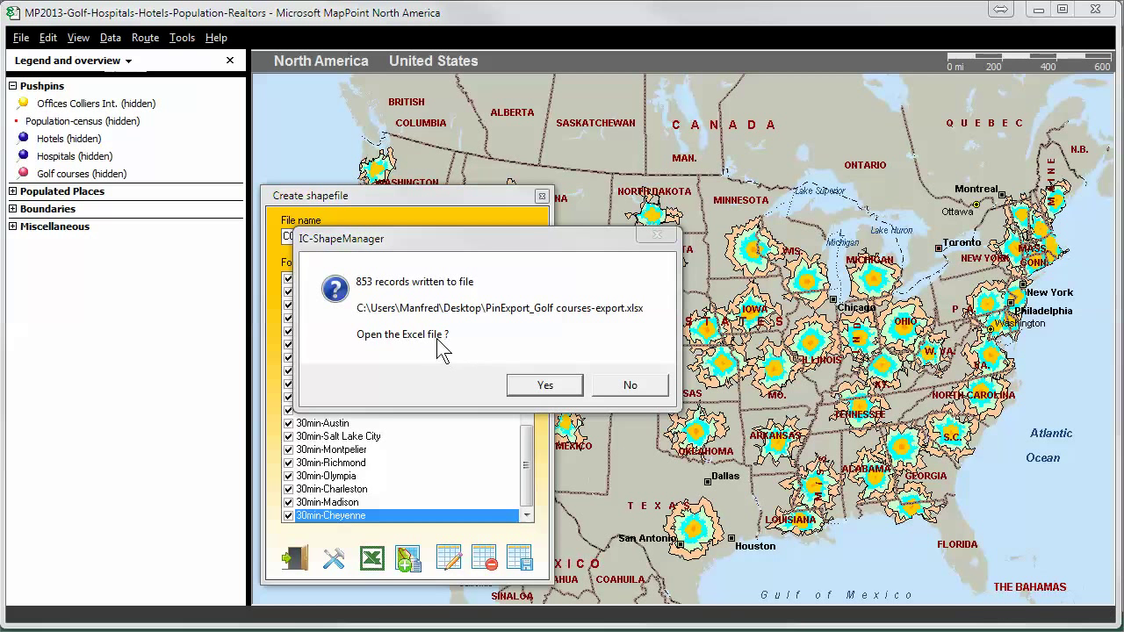
click(552, 383)
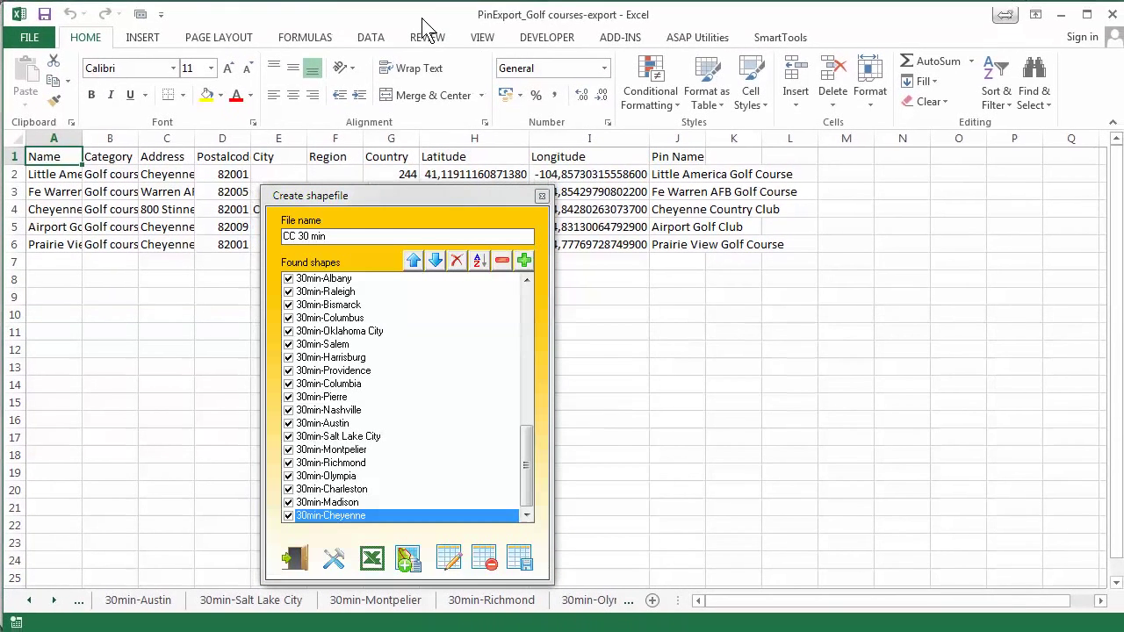
Close the shapefile list and the shape manager panel
click(295, 563)
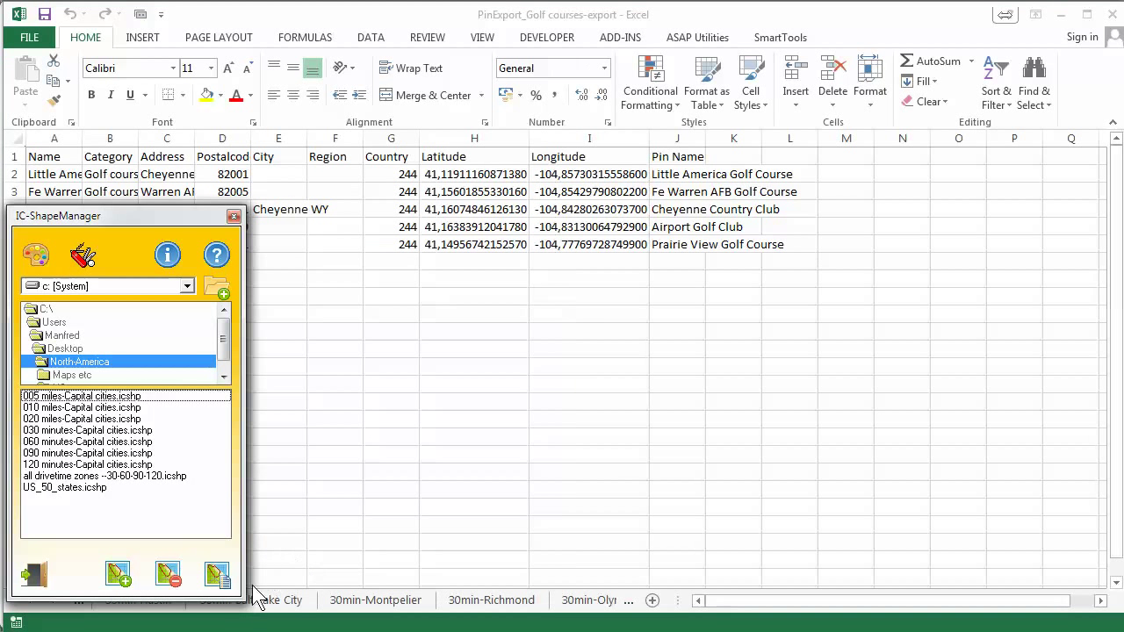
click(350, 604)
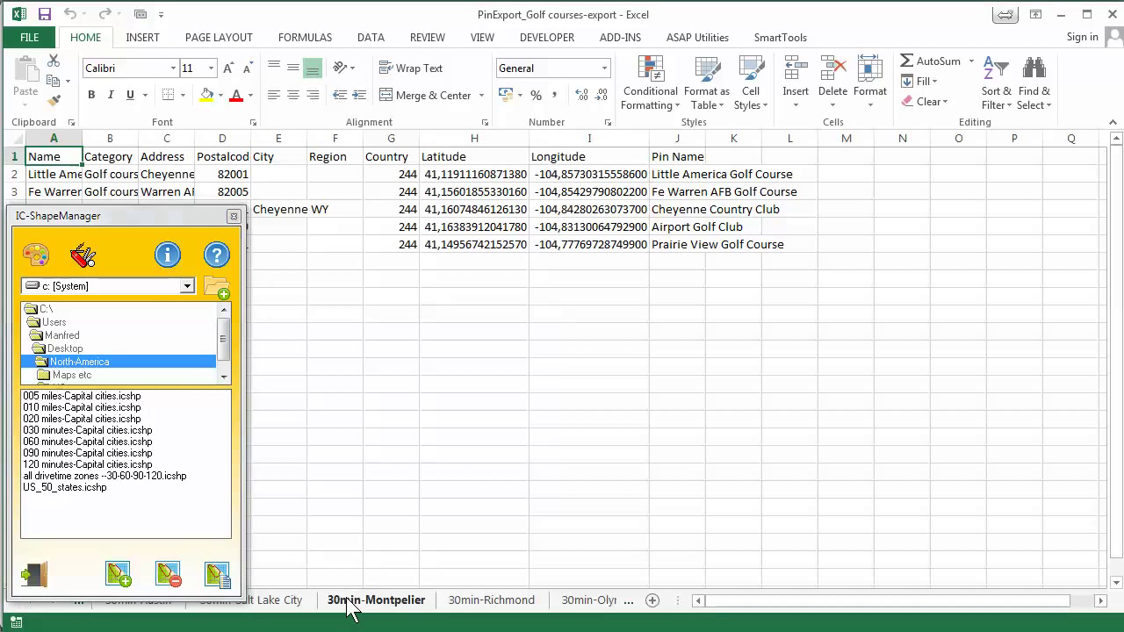
click(35, 578)
Widen column A on the 30min-Austin, 30min-Salt Lake City and 30min-Richmond golf sheets
click(144, 604)
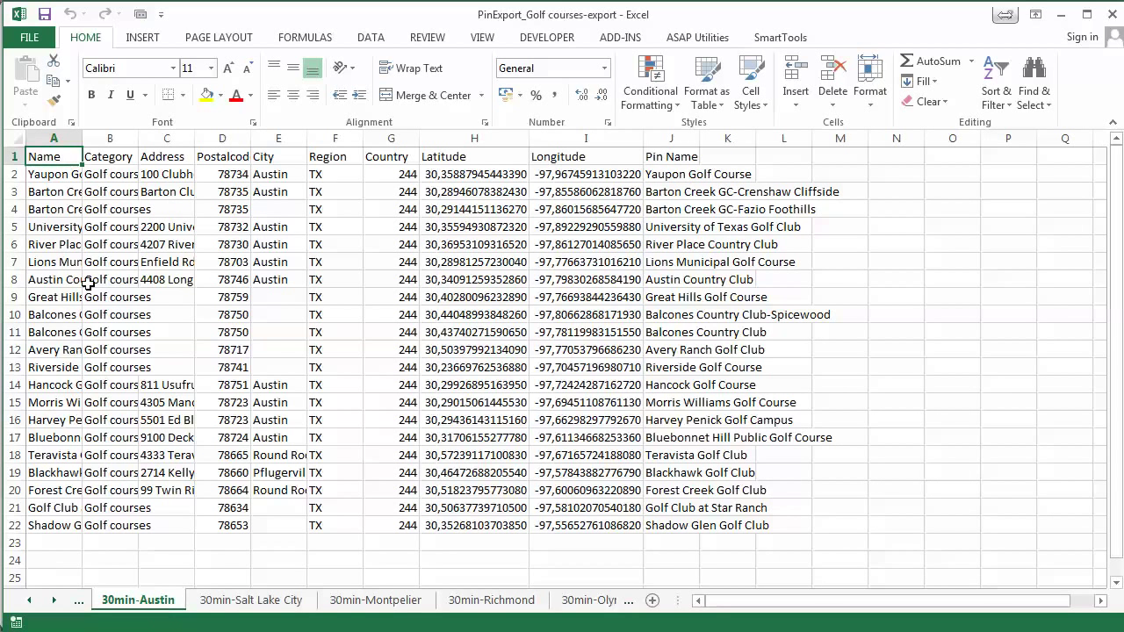
drag(82, 138, 235, 139)
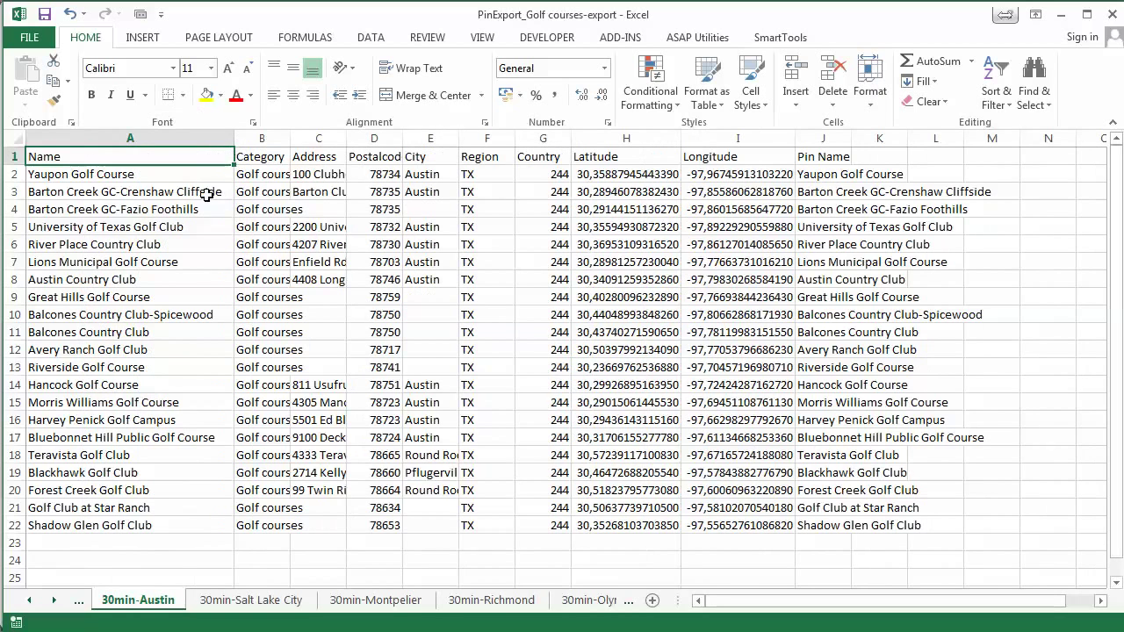
click(294, 604)
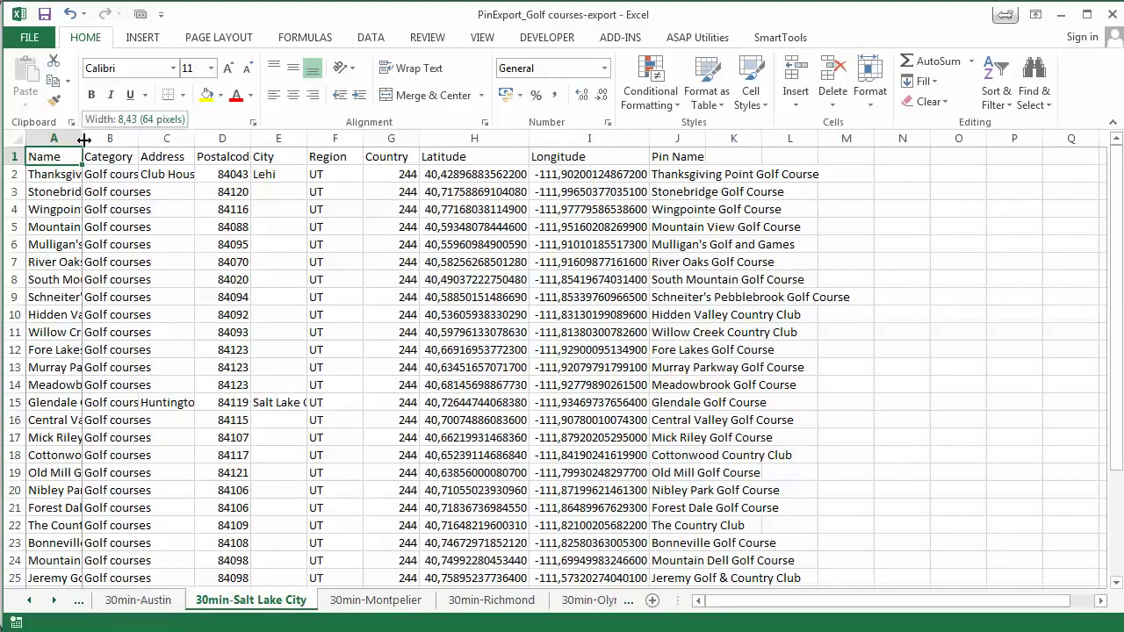
drag(82, 139, 219, 140)
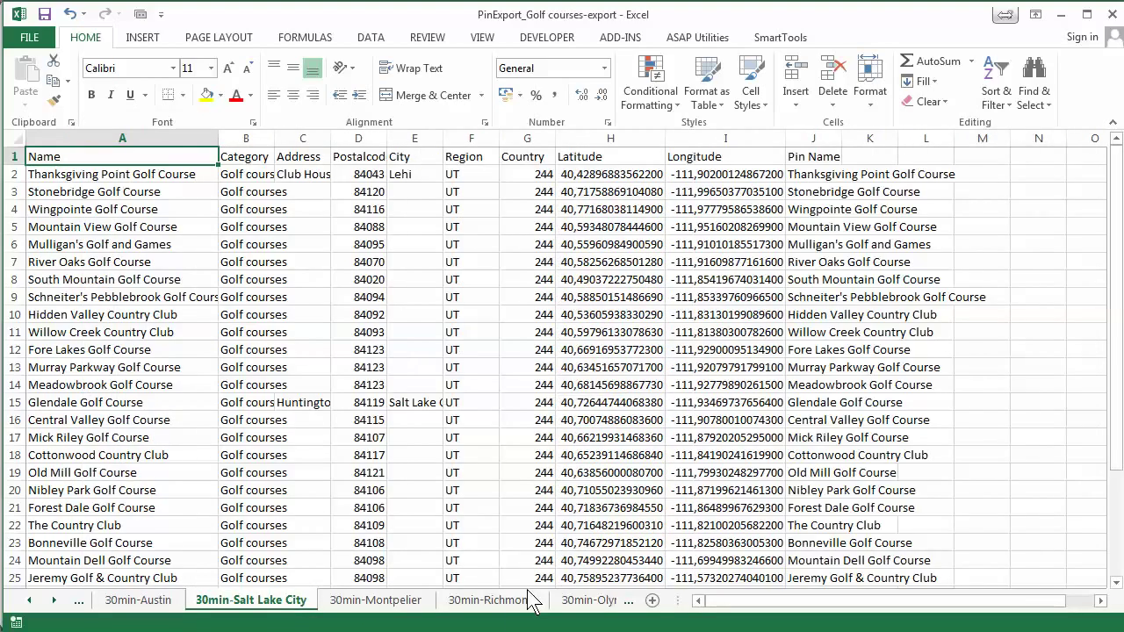
click(532, 604)
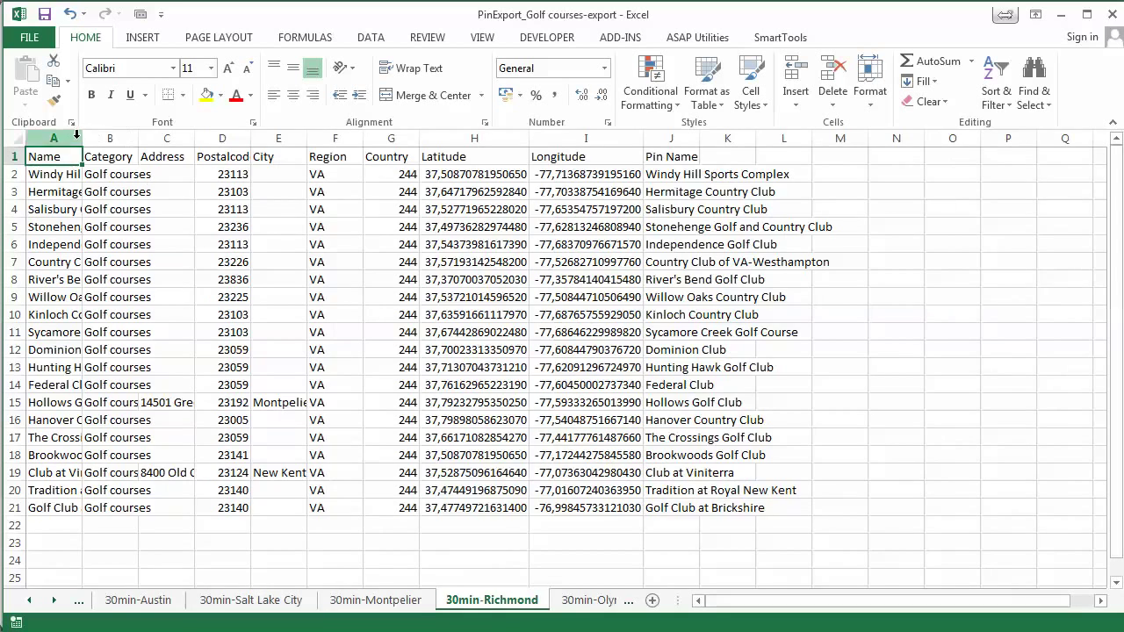
drag(78, 138, 209, 141)
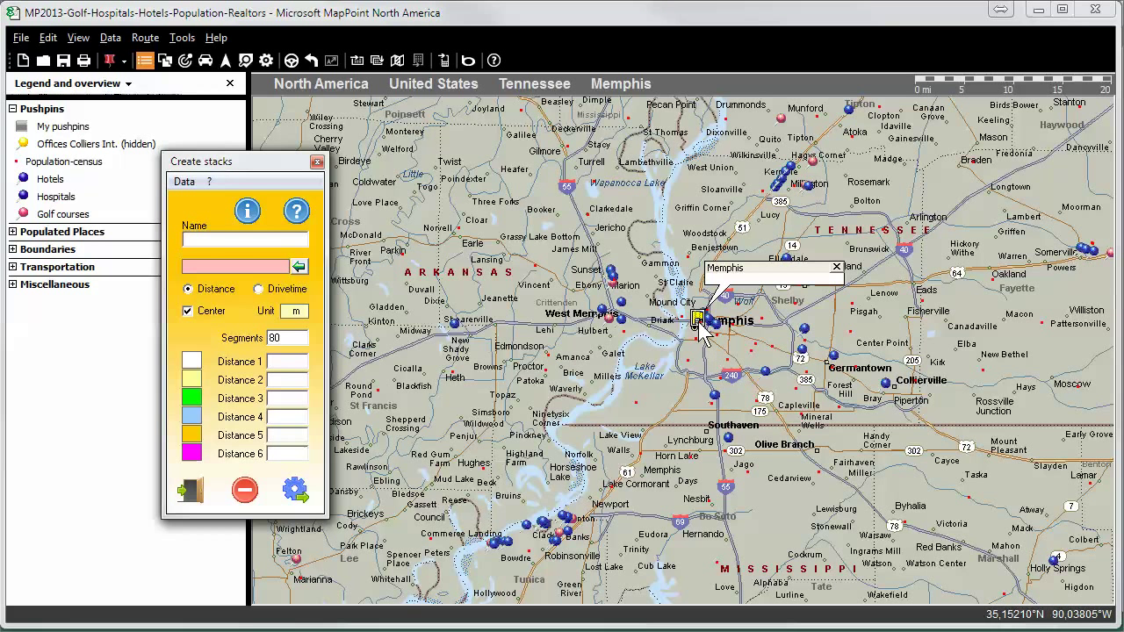
Centre a Drivetime stack named Memphis-center on Memphis with 5, 10 and 20 minute zones
click(299, 267)
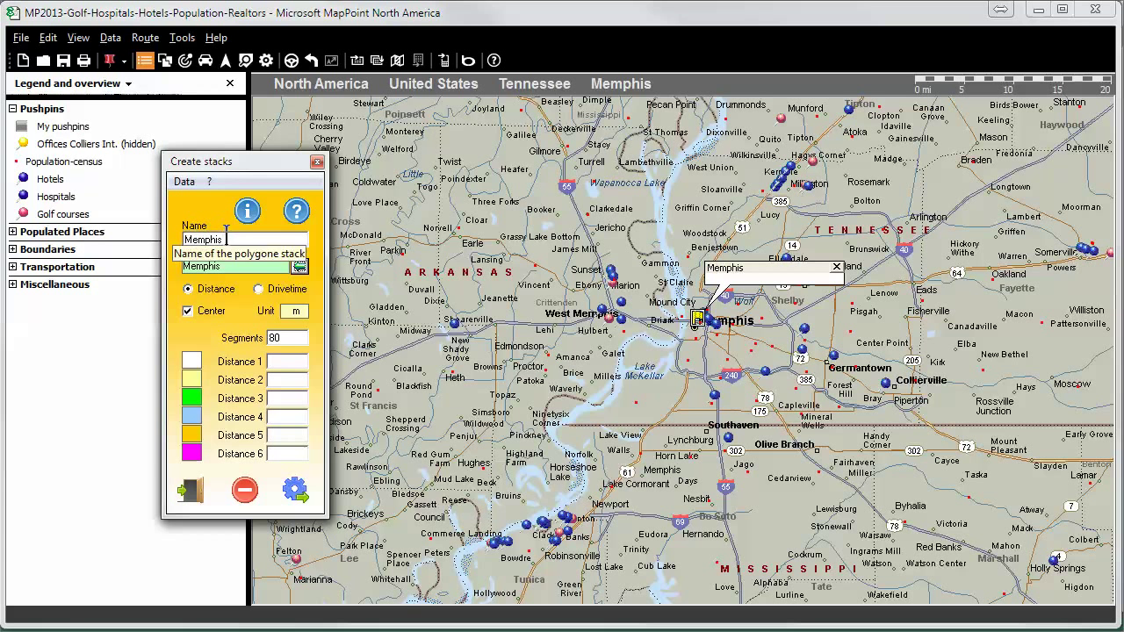
text(-c)
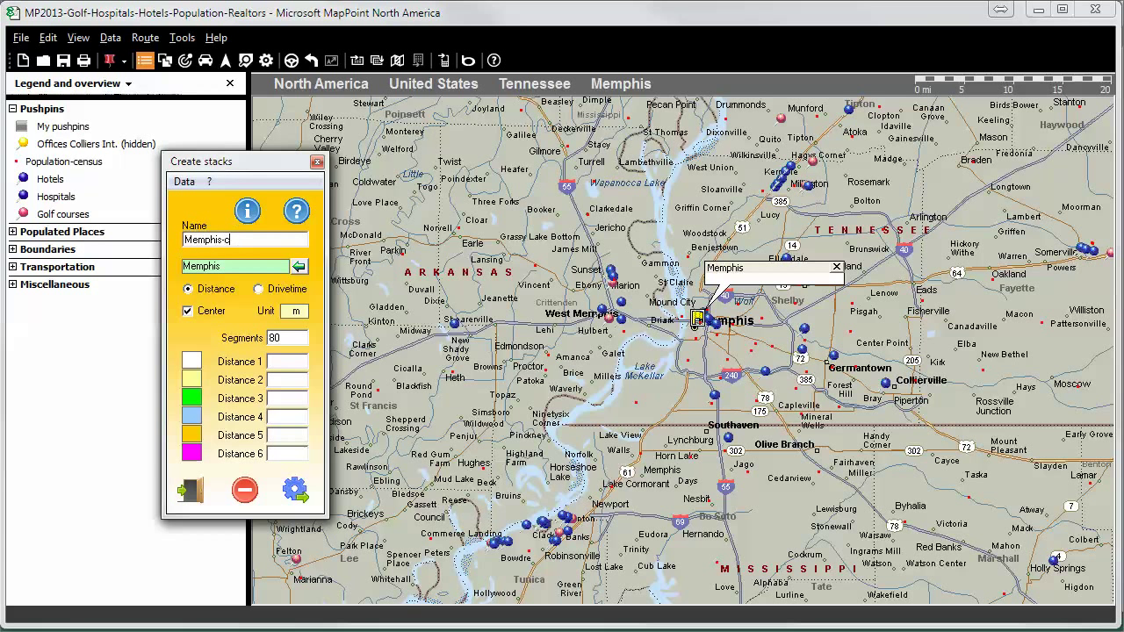
text(enter)
click(258, 288)
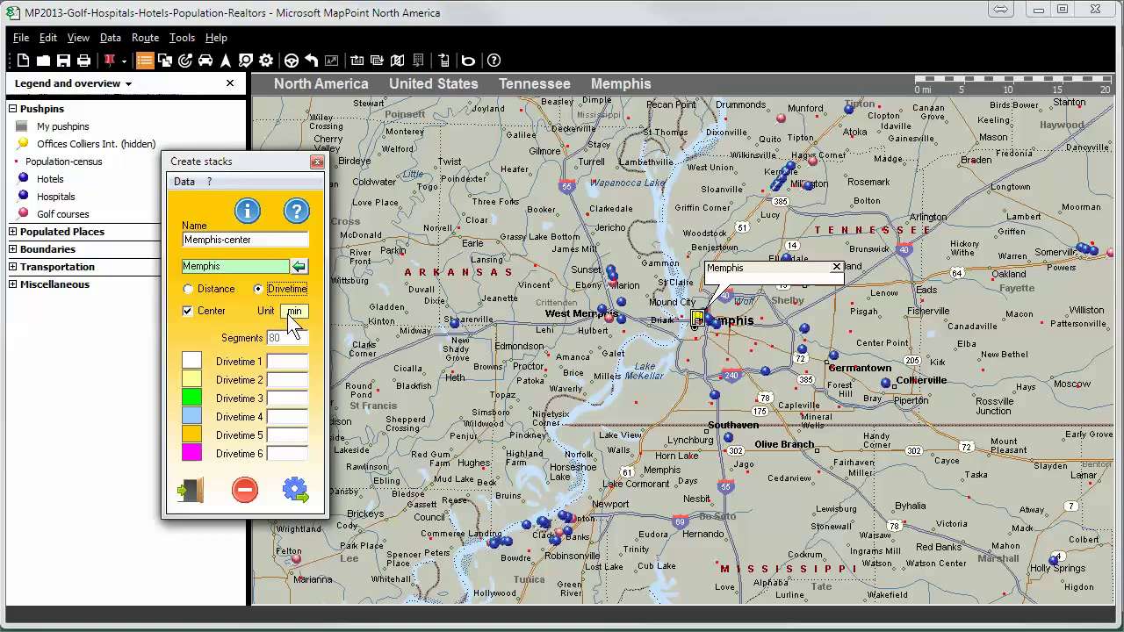
click(291, 362)
text(5)
click(285, 379)
text(10)
click(279, 399)
text(20)
Create the Memphis-center drive-time zones, then change the third drive time from 20 to 15 minutes
click(296, 489)
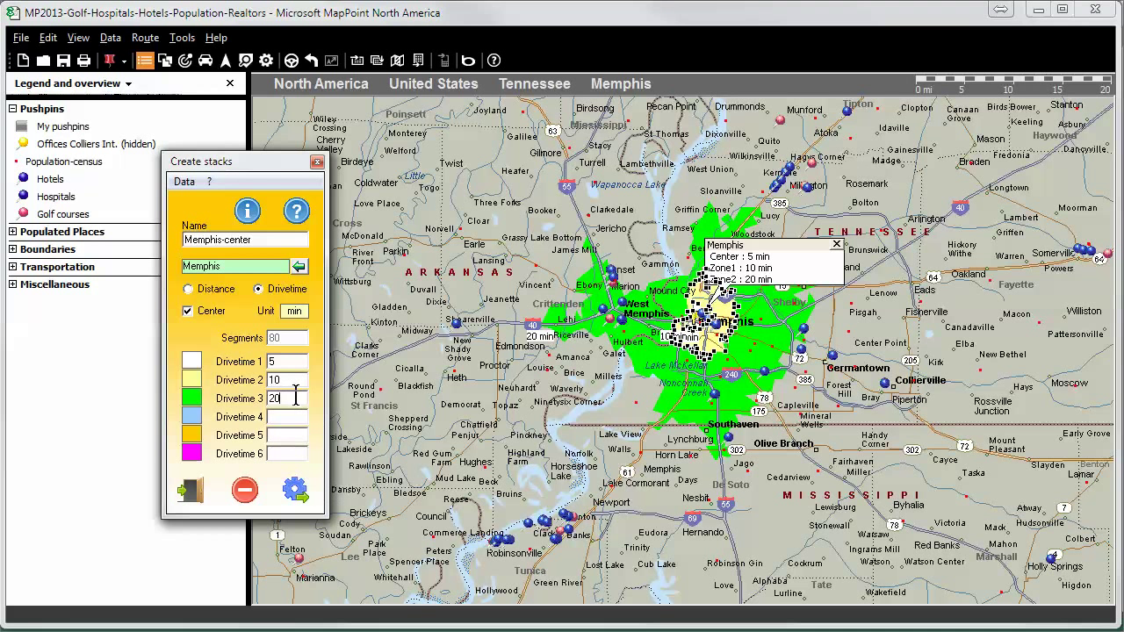
key(BackSpace)
key(BackSpace)
text(15)
click(296, 379)
double_click(292, 400)
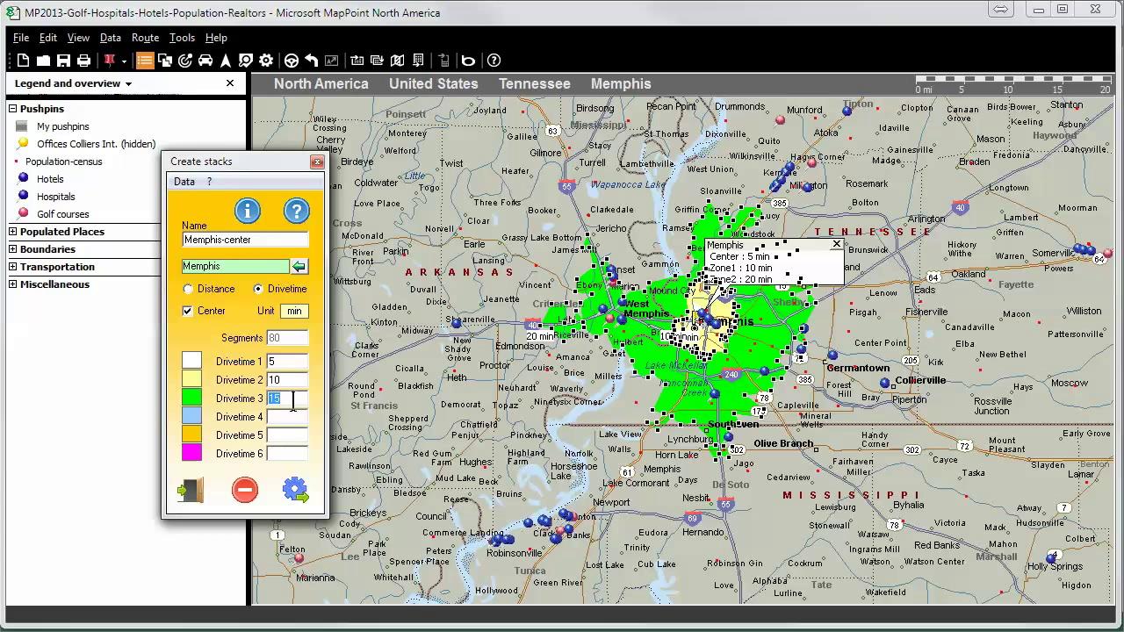
click(85, 40)
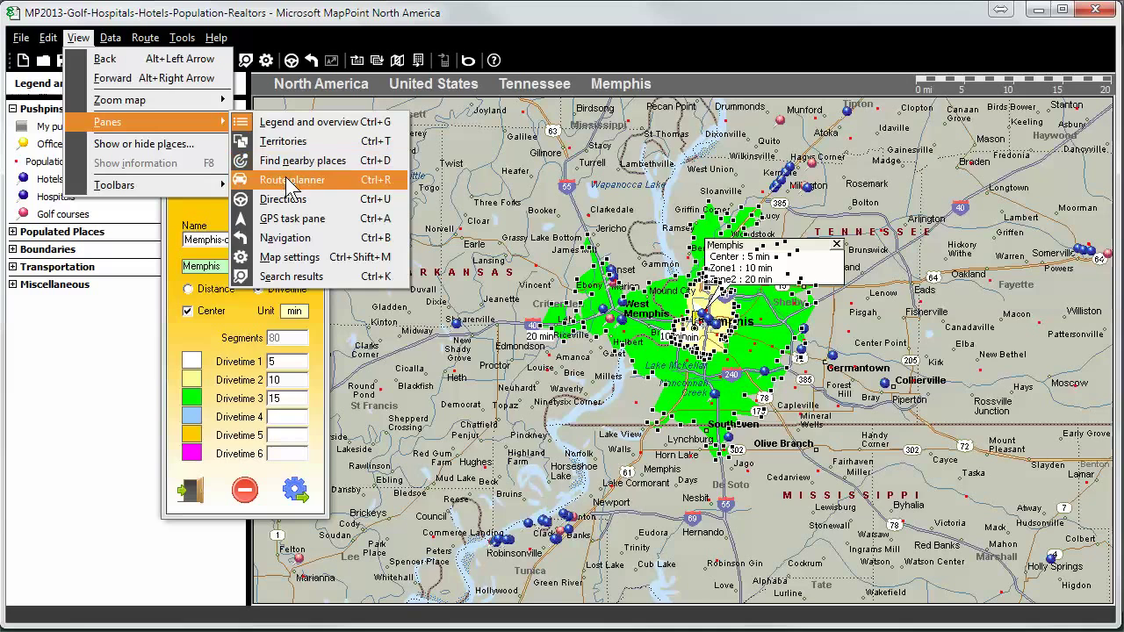
mouse_move(120, 100)
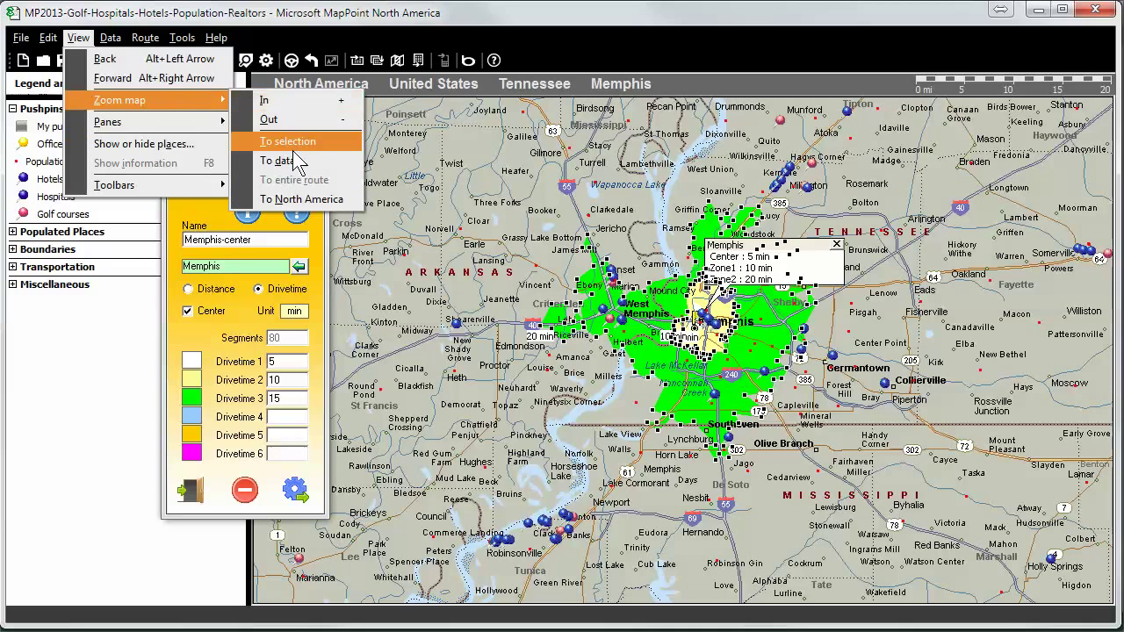
Zoom the map to the selected Memphis drive-time zone and close the Create stacks tool
click(290, 141)
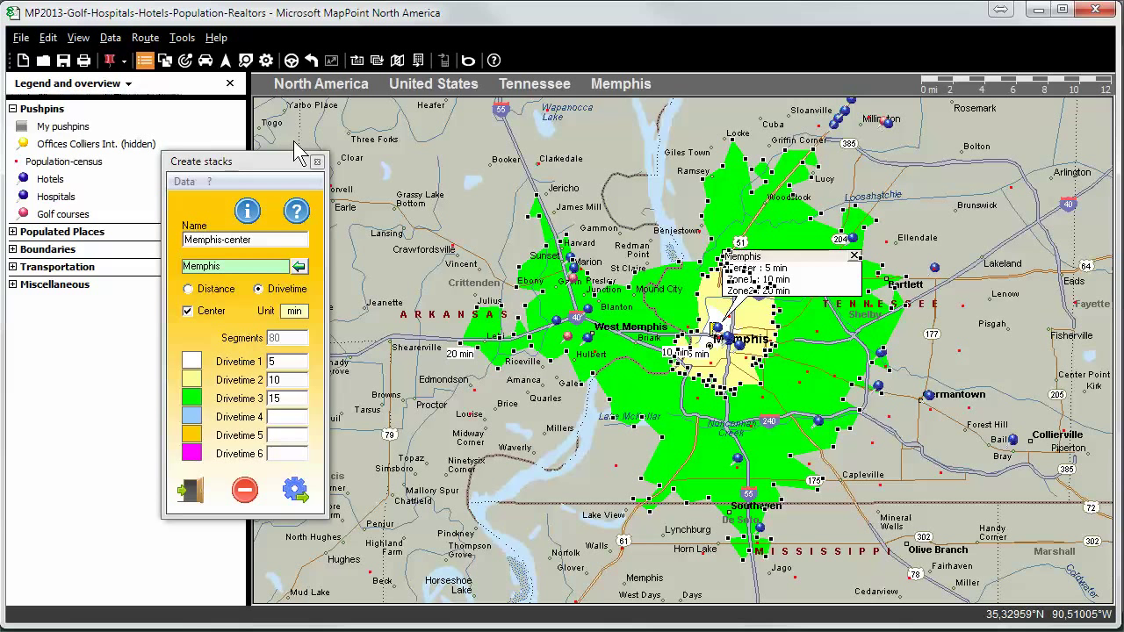
click(178, 183)
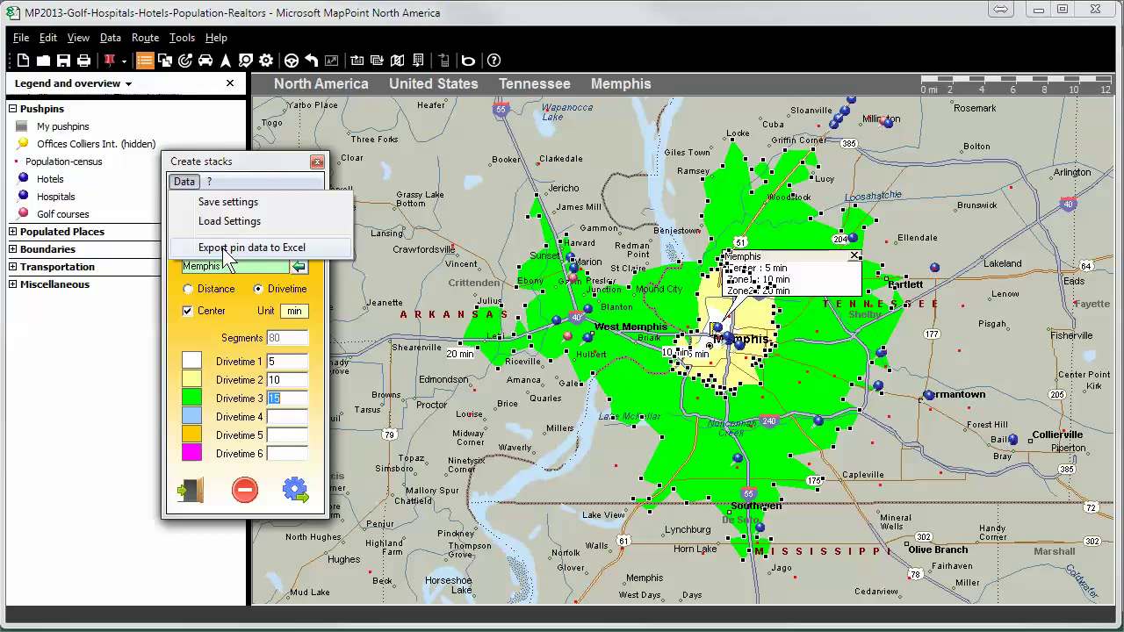
click(189, 492)
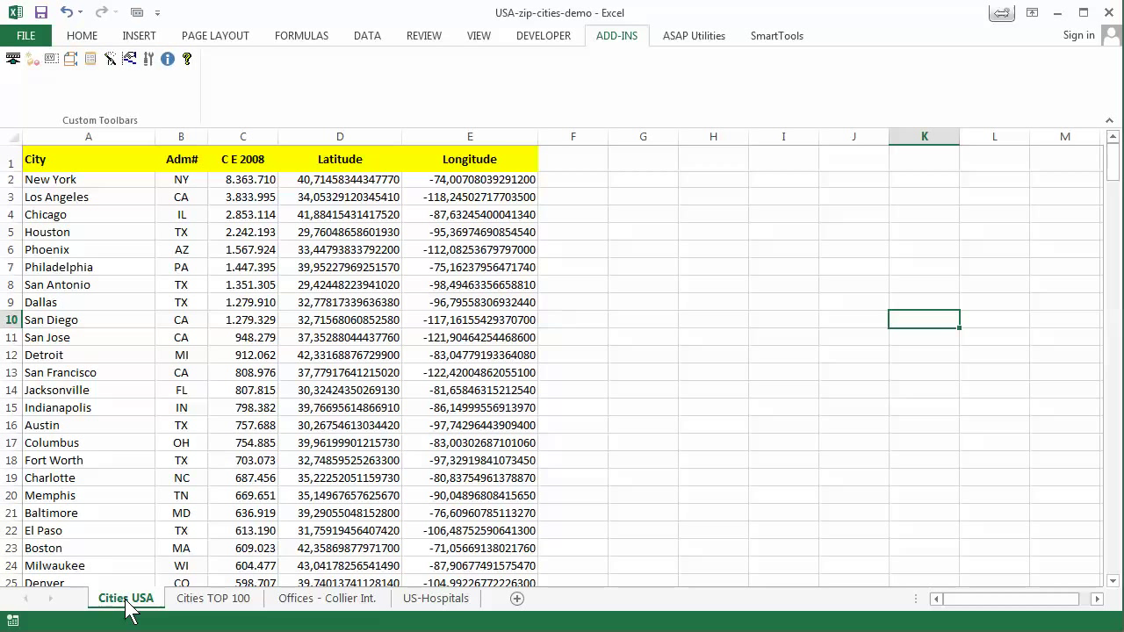
Show the Cities TOP 100 sheet and scroll through its full list of cities
click(218, 600)
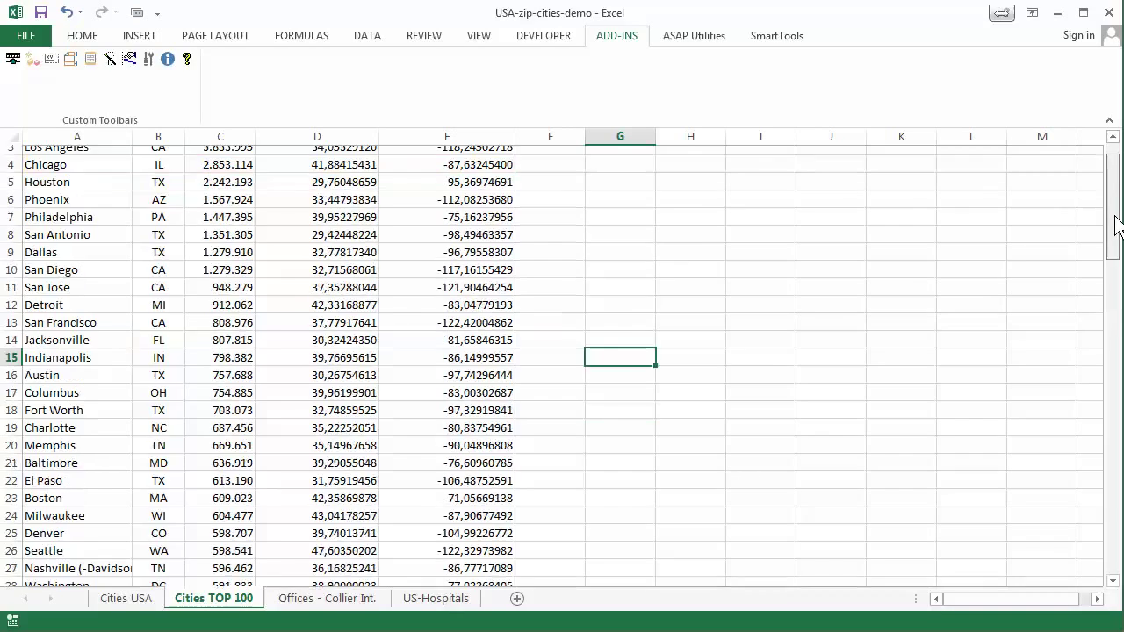
drag(1116, 180, 1116, 570)
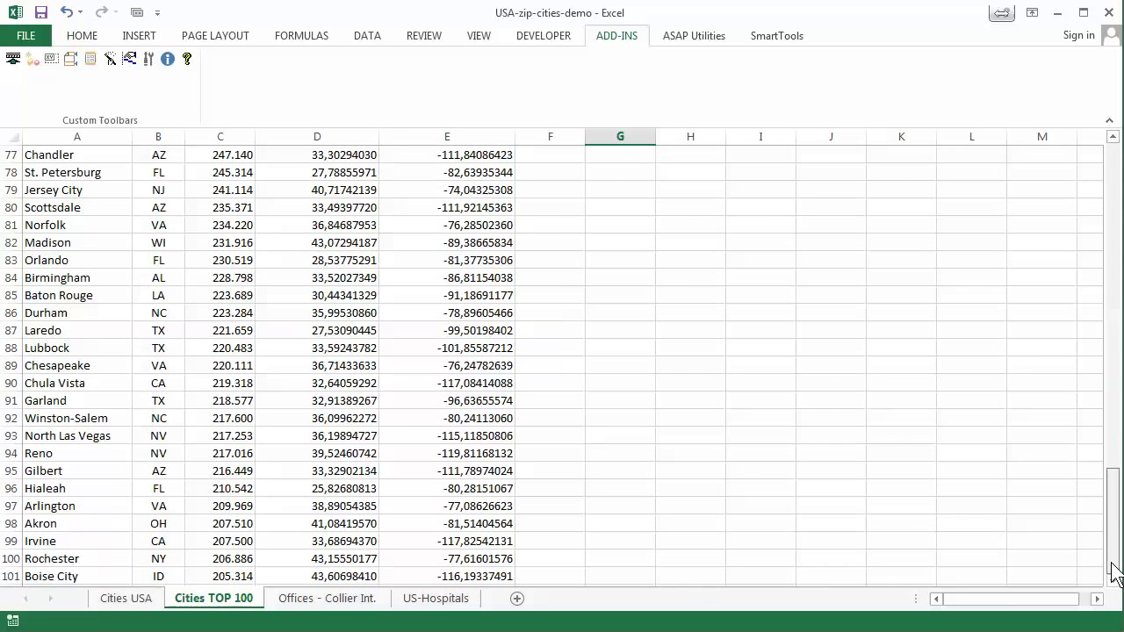
drag(1115, 571, 1115, 224)
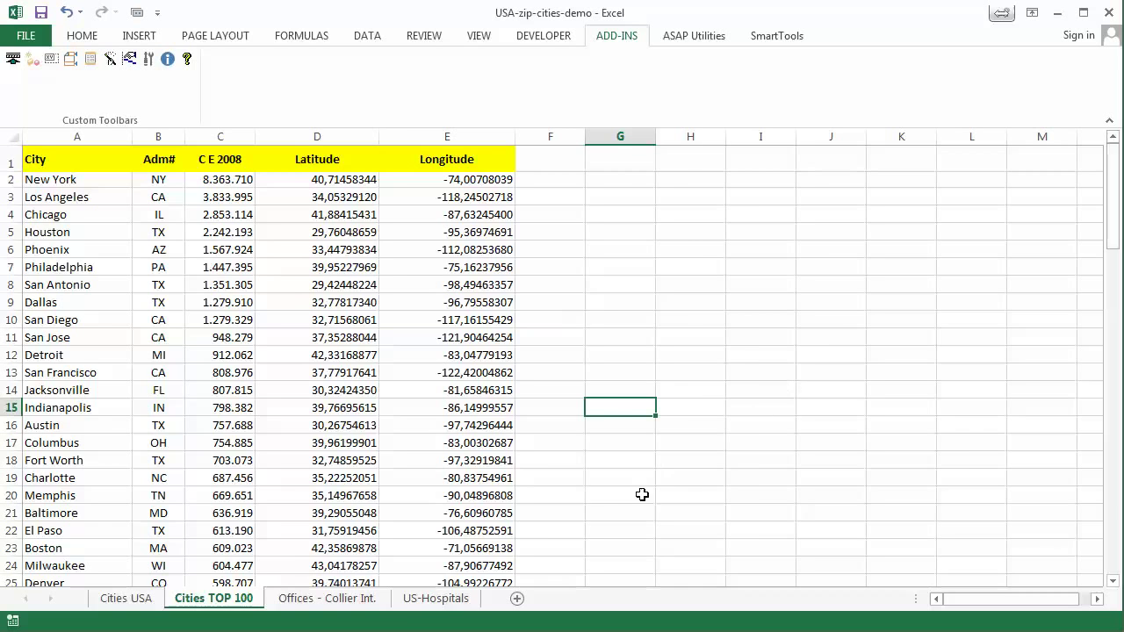
click(367, 607)
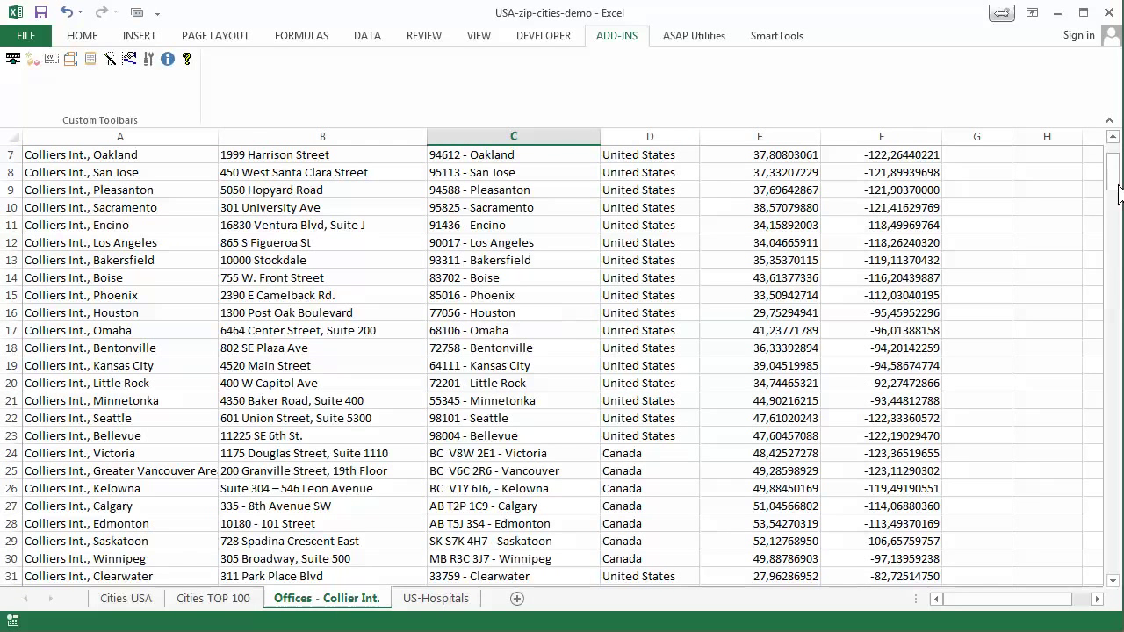
Scroll to the top of the Colliers offices sheet, then show the US-Hospitals sheet
scroll(1111, 175, up, 2)
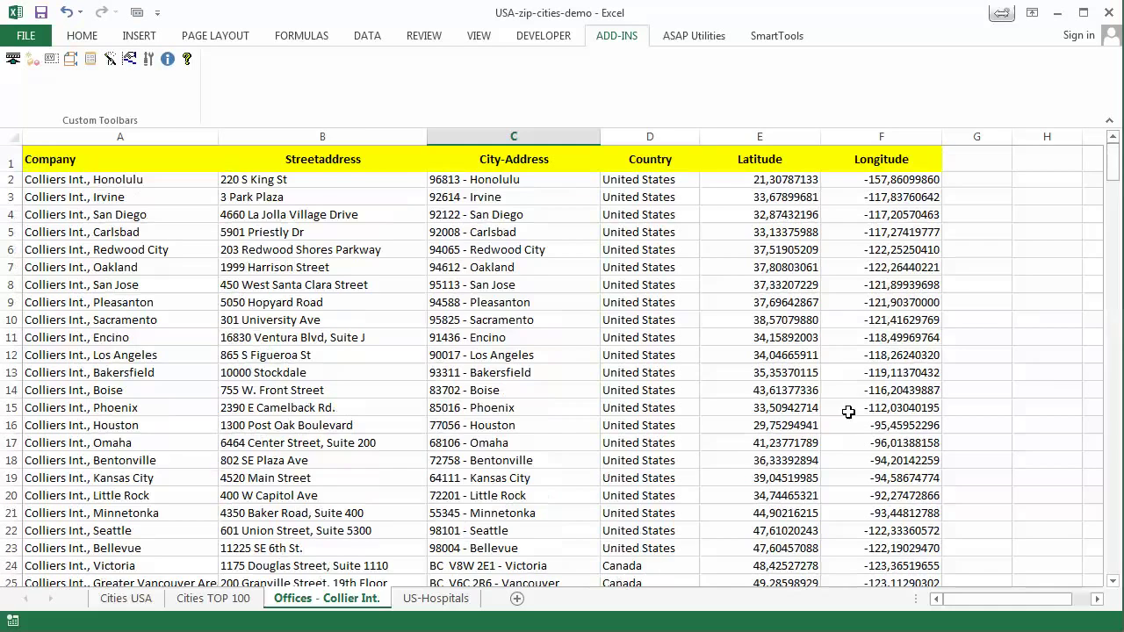
click(435, 598)
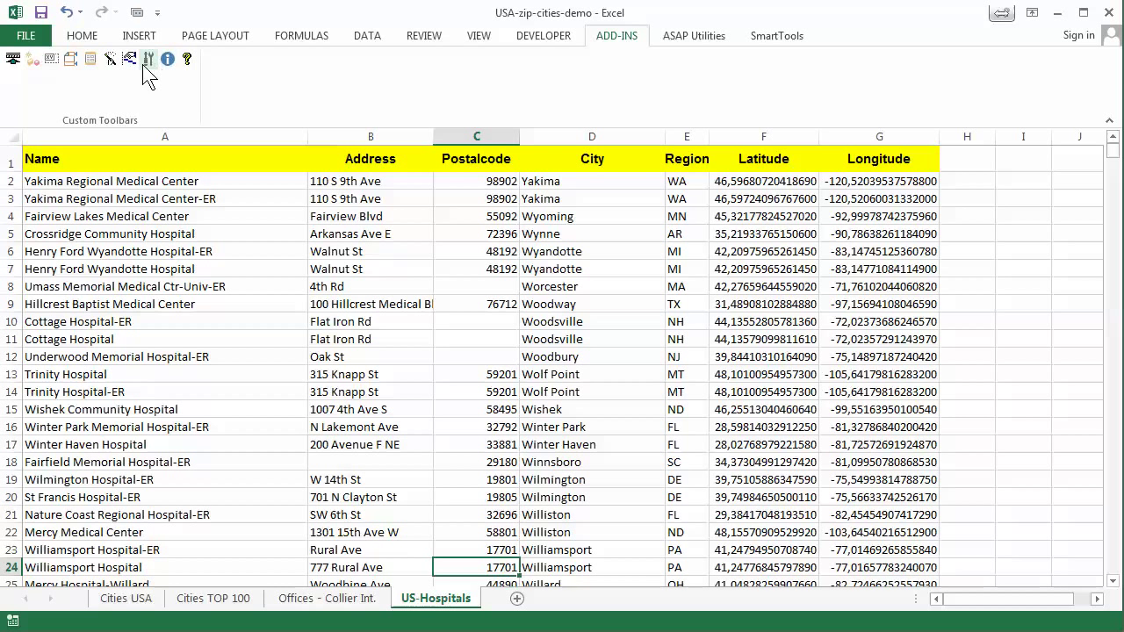
click(148, 61)
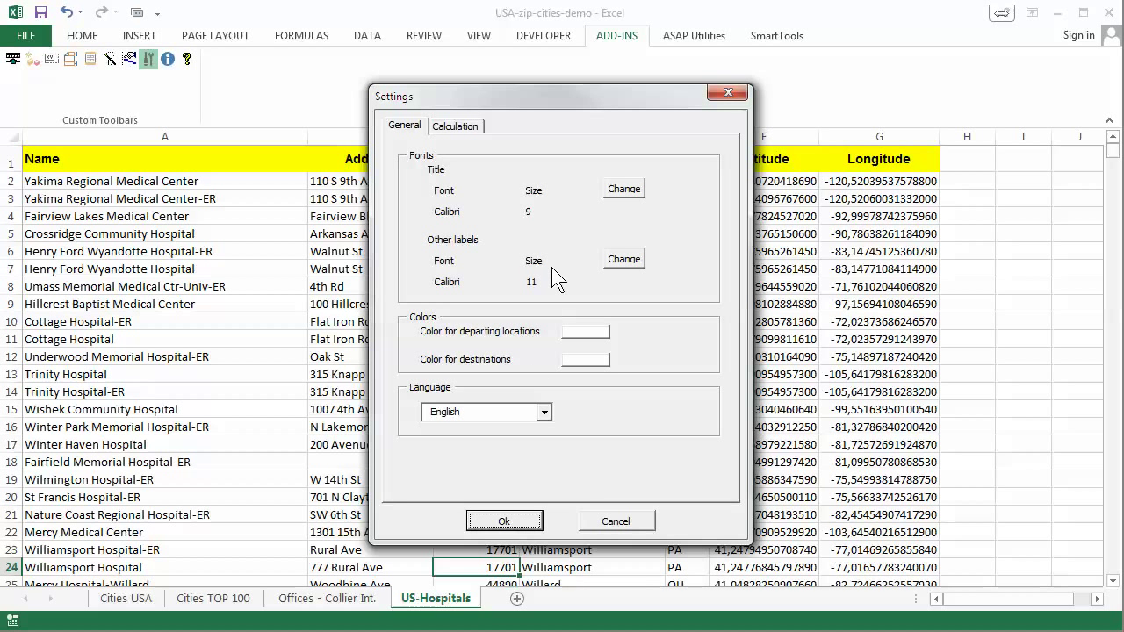
click(453, 124)
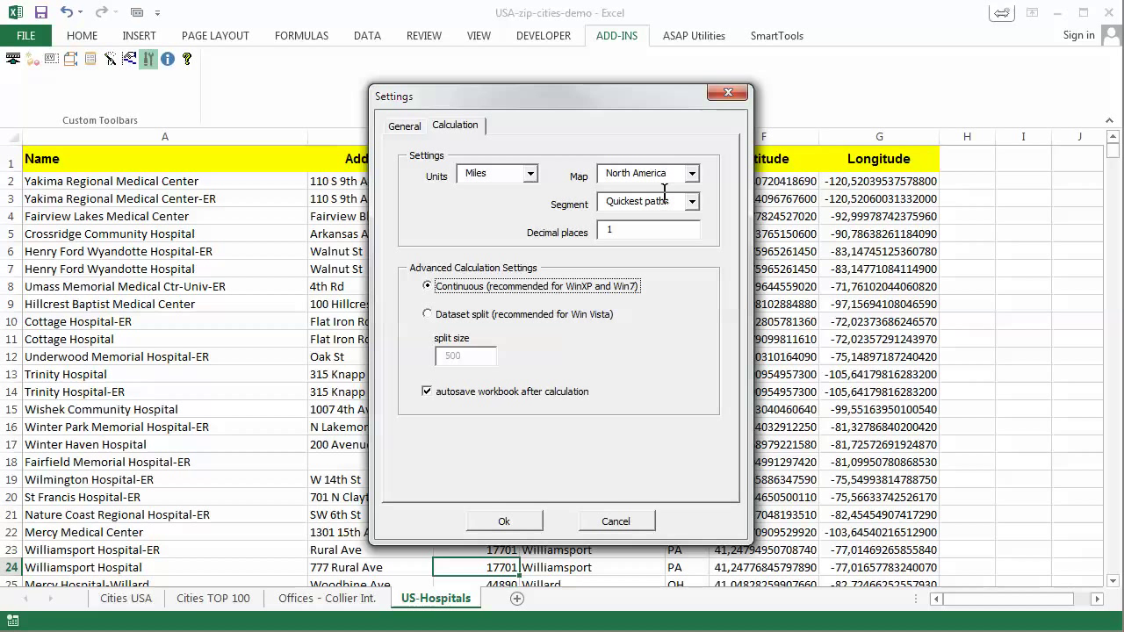
click(692, 174)
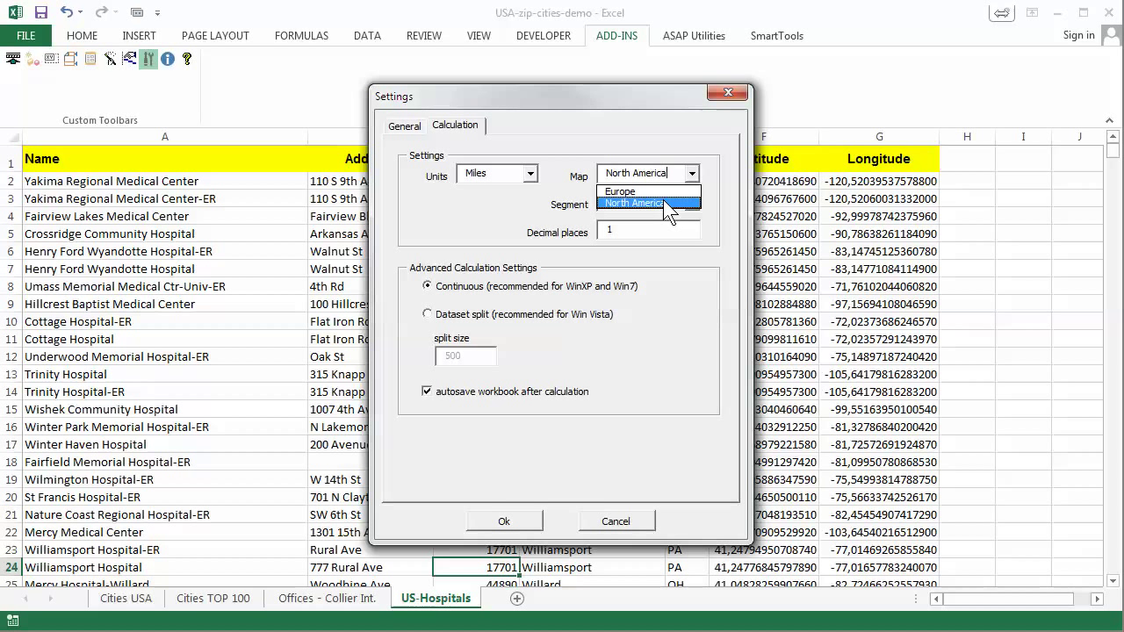
click(663, 199)
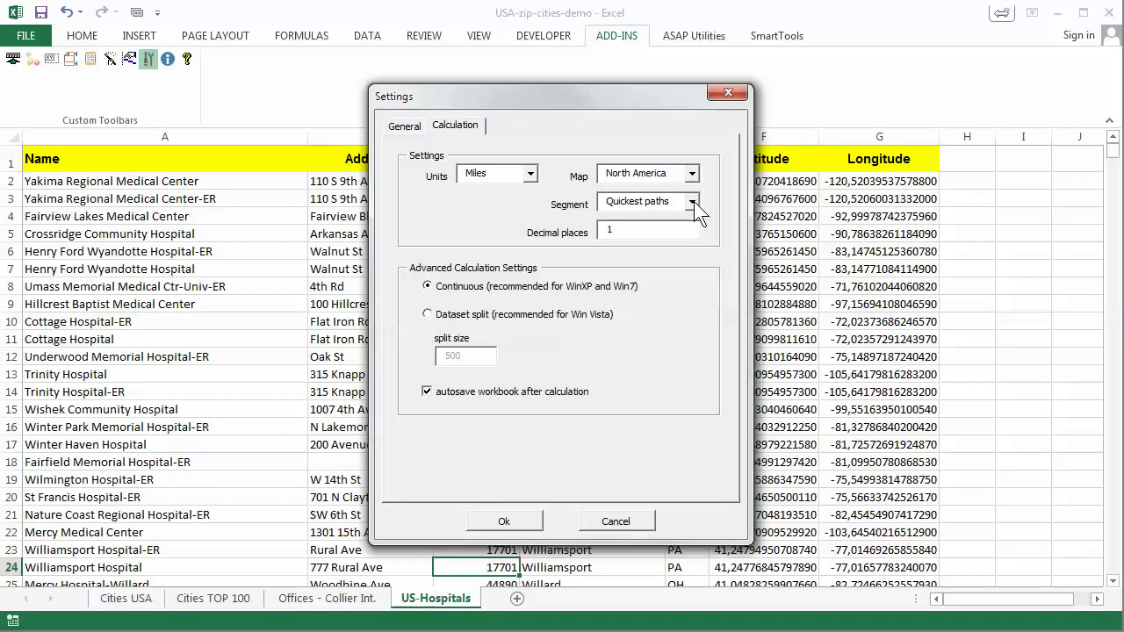
click(694, 201)
click(693, 201)
click(518, 522)
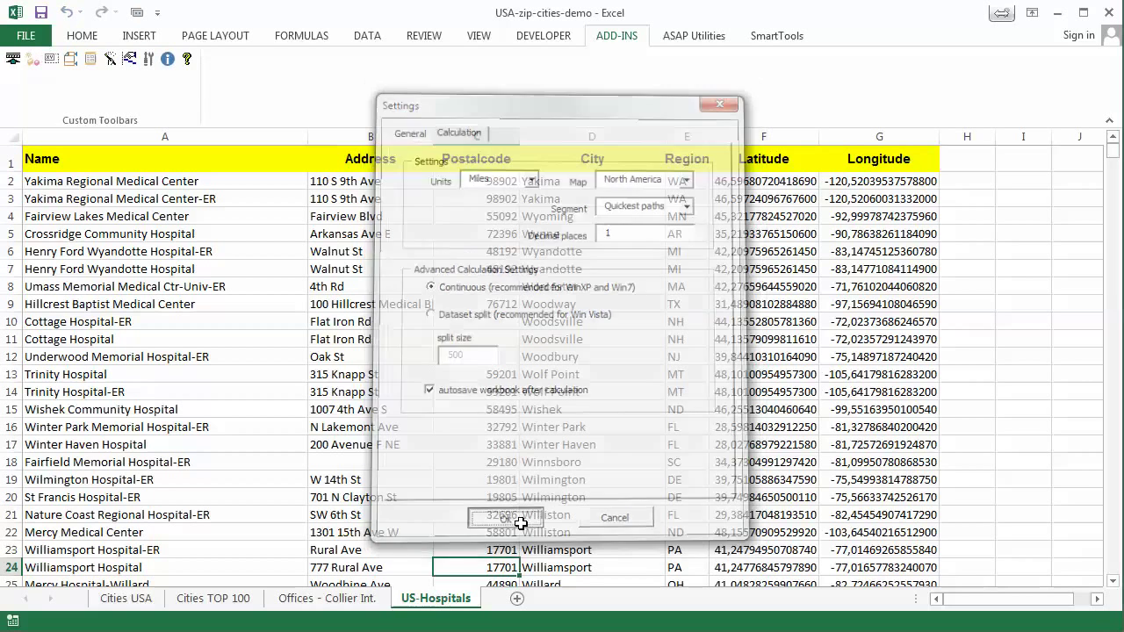
Apply the MapPoint Standard NA driving profile from Driving Profiles
click(131, 60)
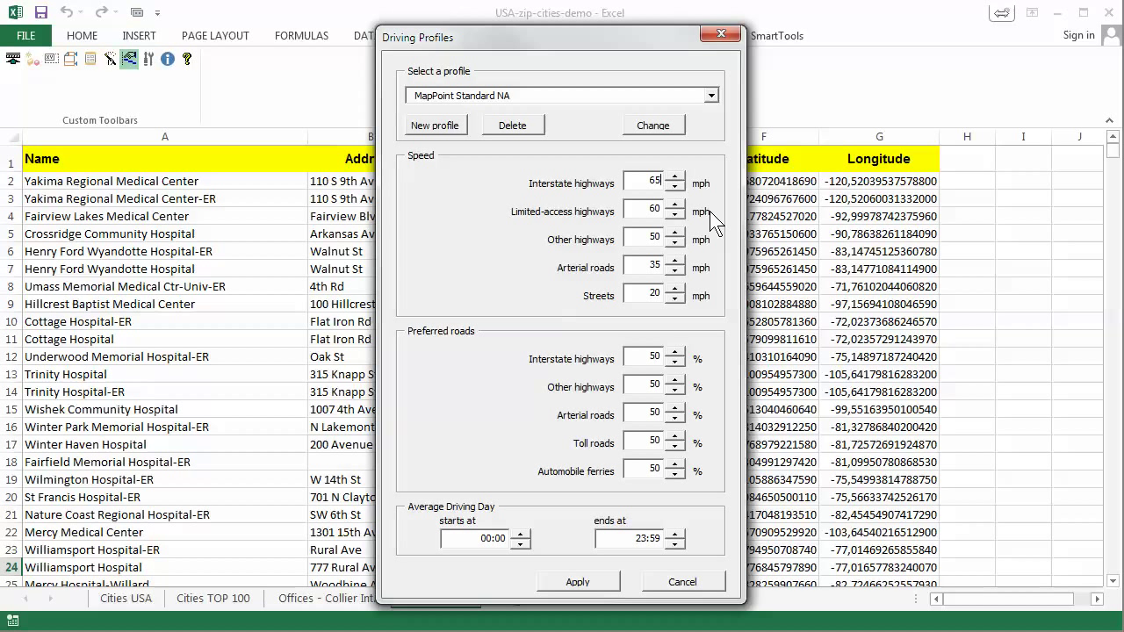
click(606, 591)
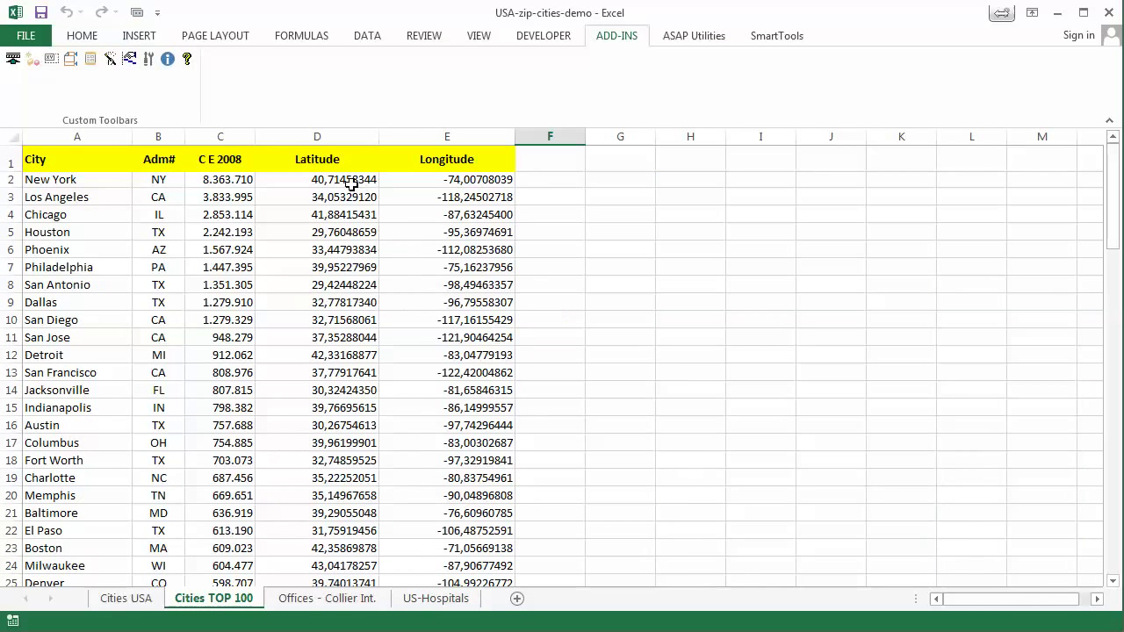
Use Cities TOP 100 as starting addresses, selecting Phoenix–San Diego rows plus Jacksonville and Austin
click(72, 62)
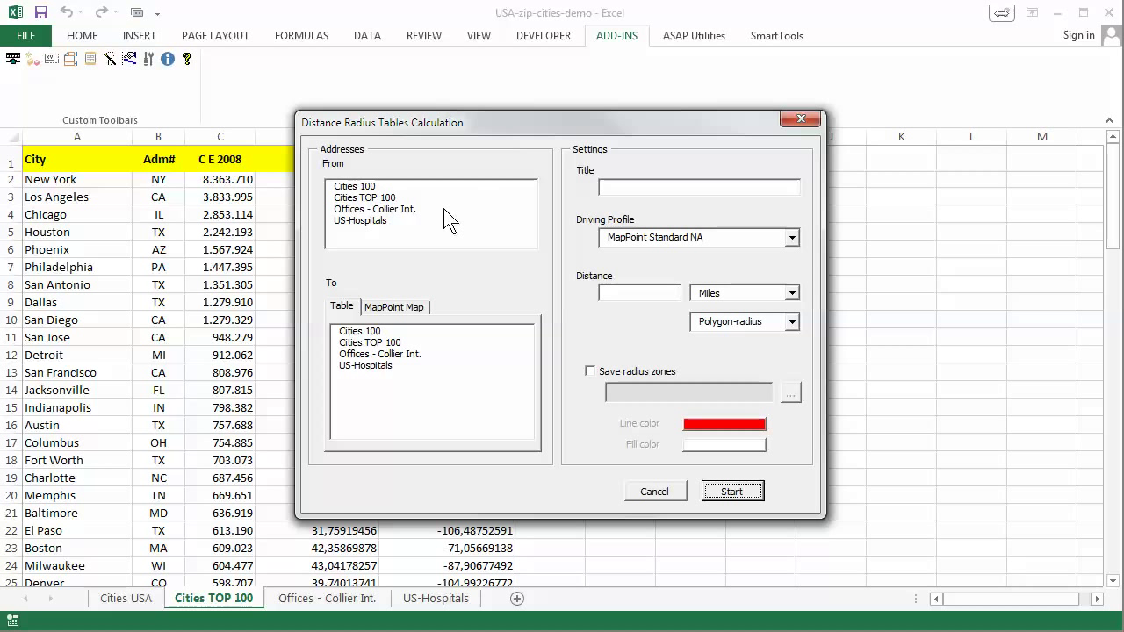
click(386, 199)
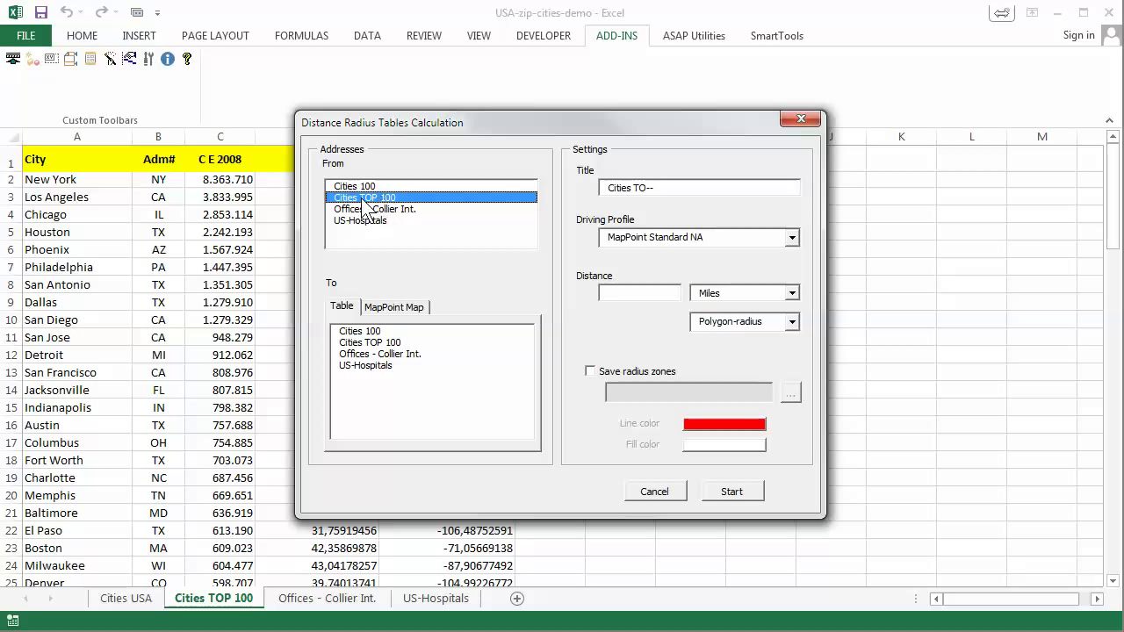
click(9, 250)
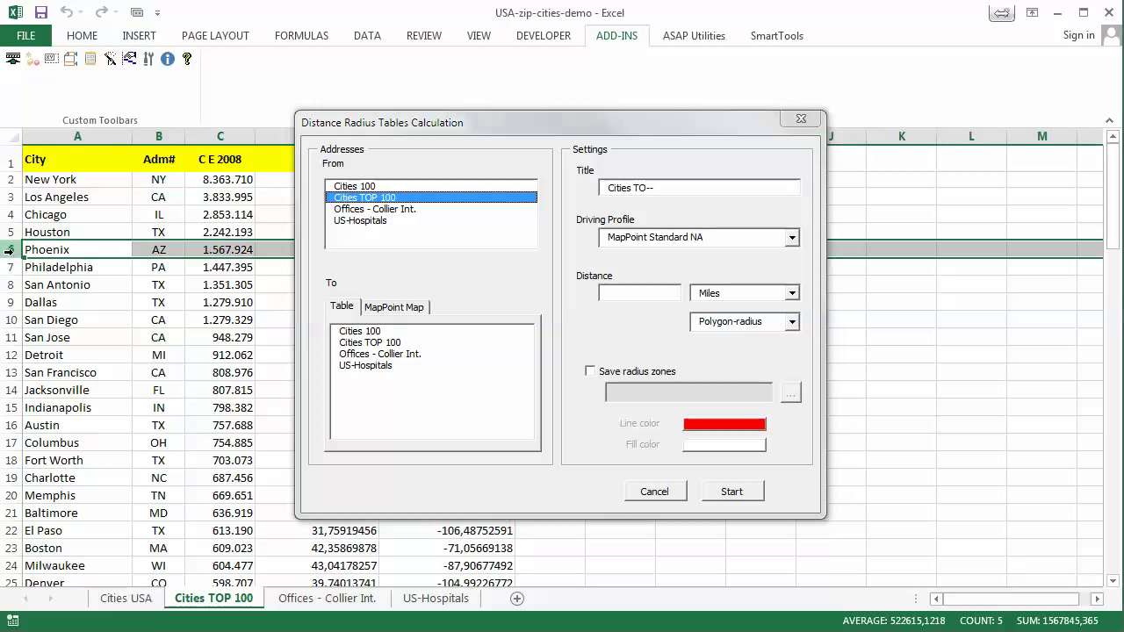
shift+click(9, 322)
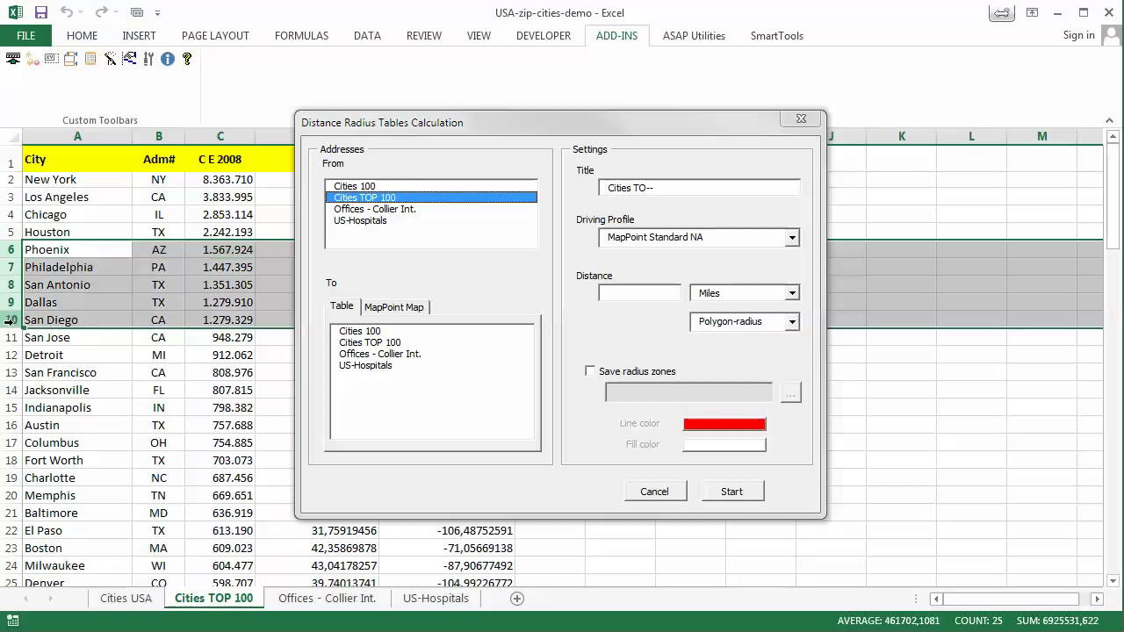
ctrl+click(15, 391)
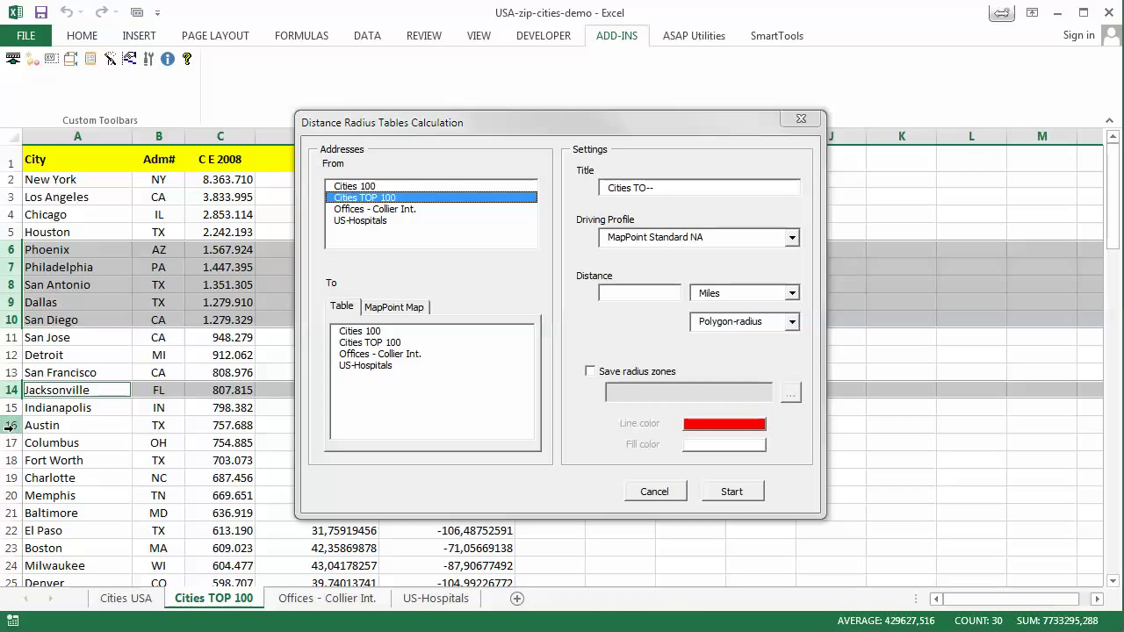
ctrl+click(12, 426)
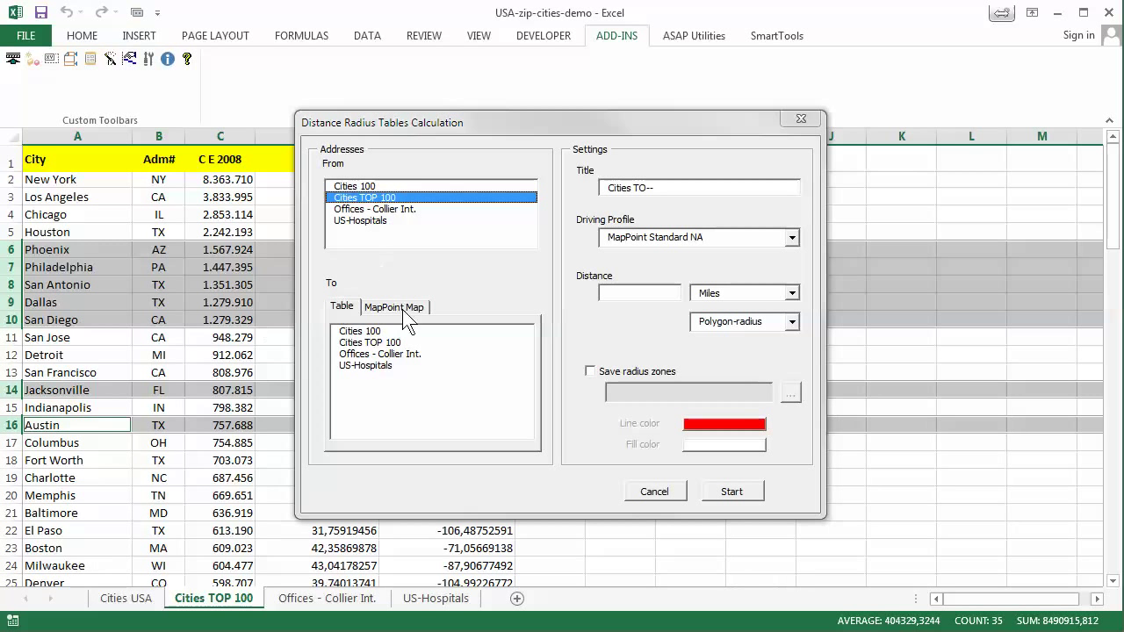
Set US-Hospitals as the destination list with a 10-mile radius and radius-zone saving on
click(378, 365)
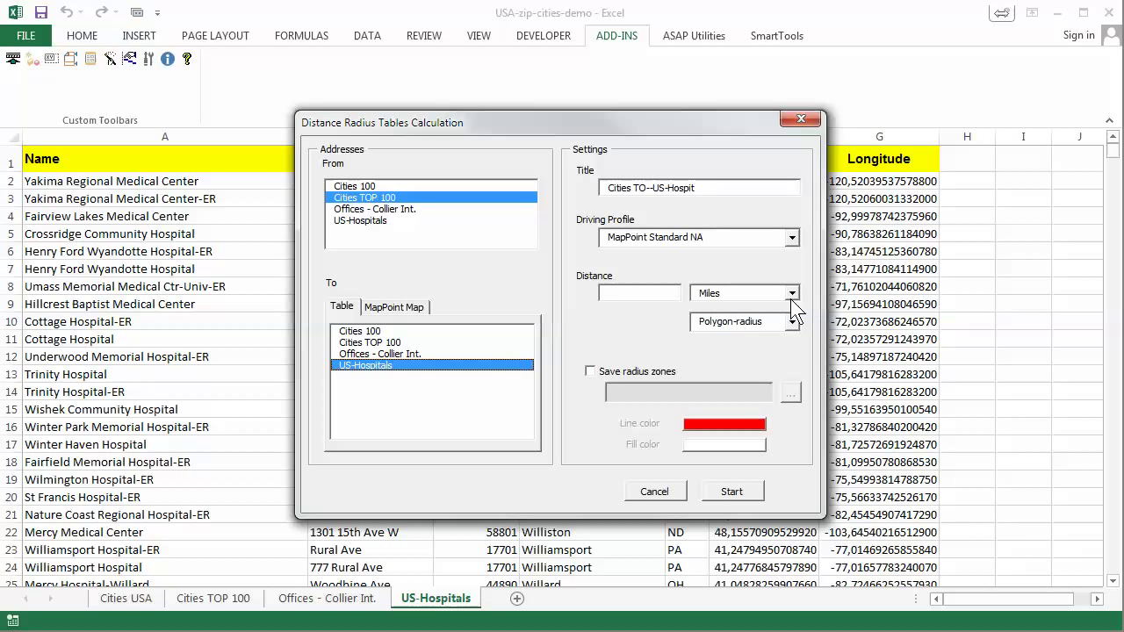
click(651, 300)
text(10)
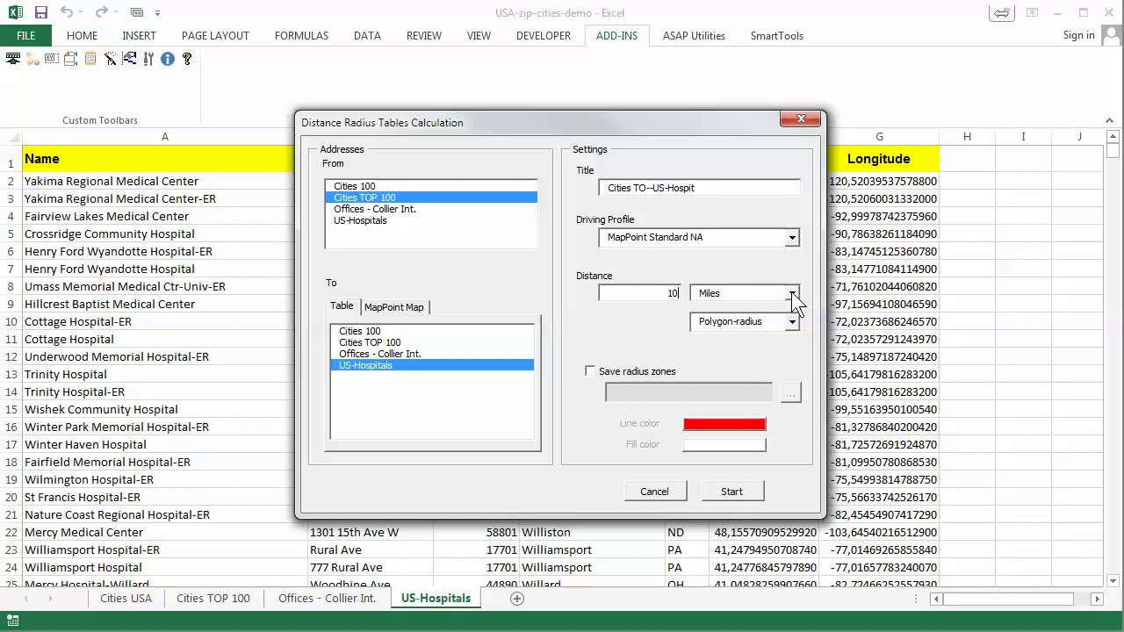
click(792, 292)
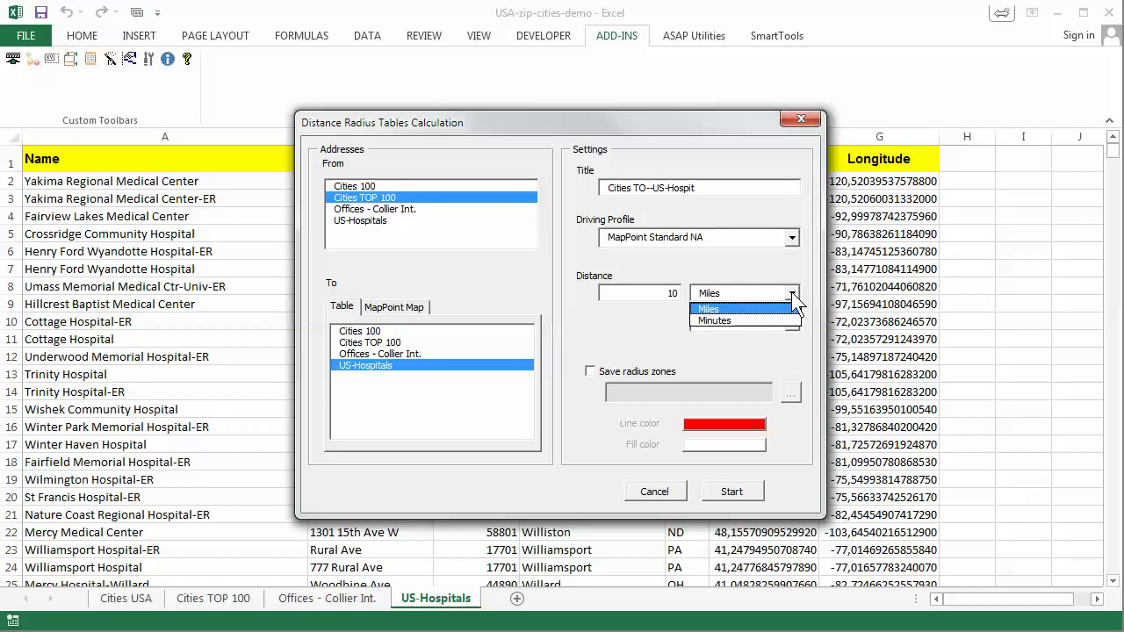
click(731, 309)
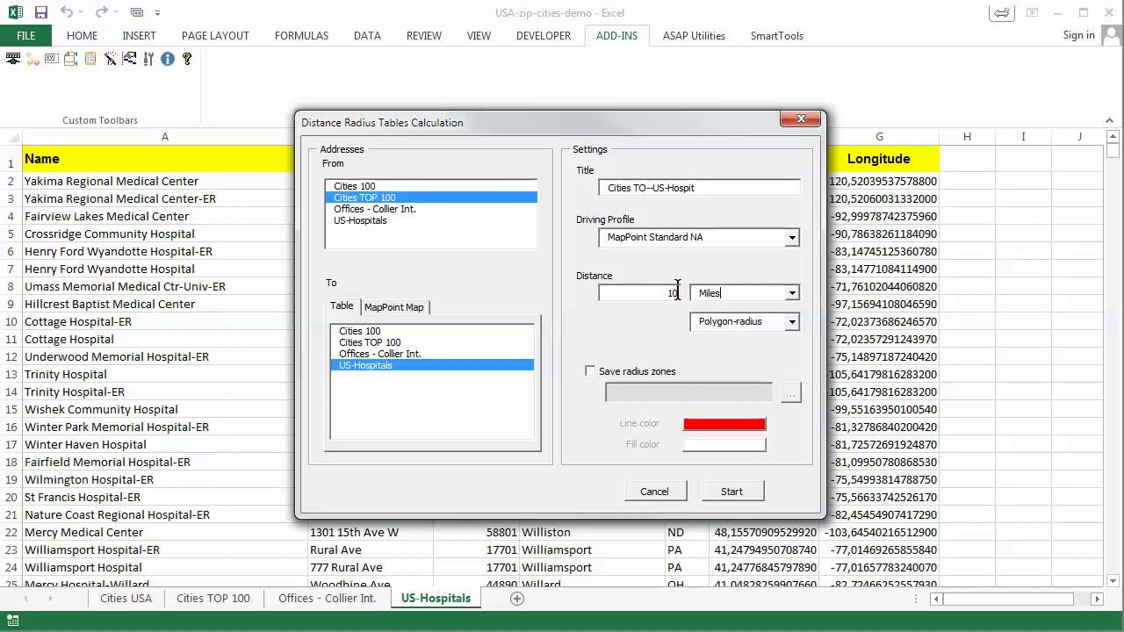
click(592, 372)
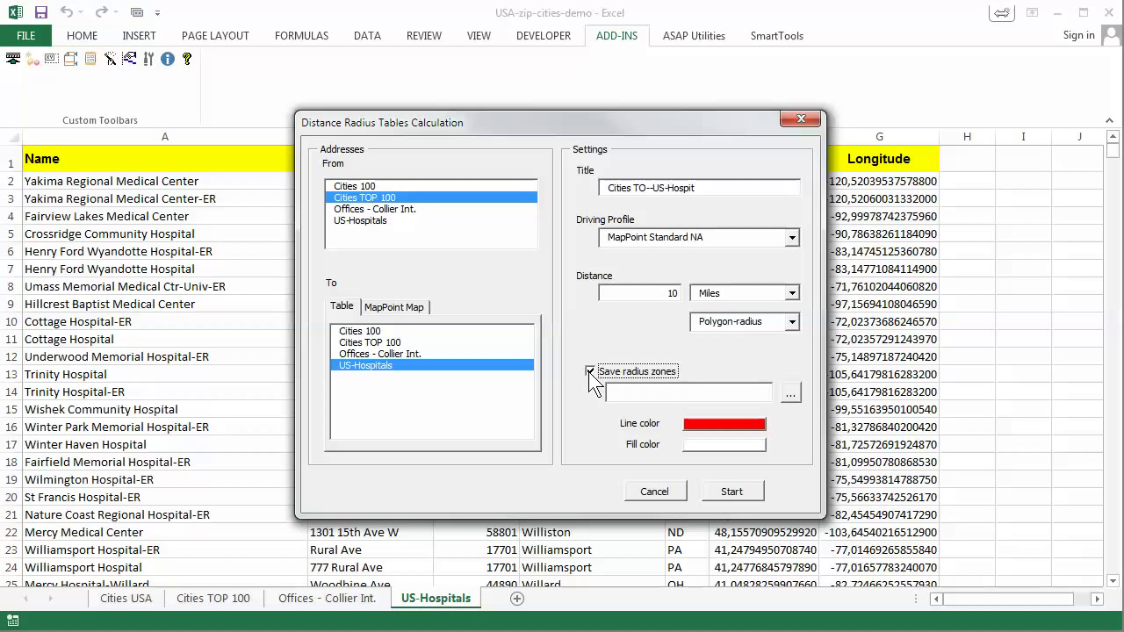
Save the radius zones to a MapPoint map named 'result-10miles' in Documents
click(792, 392)
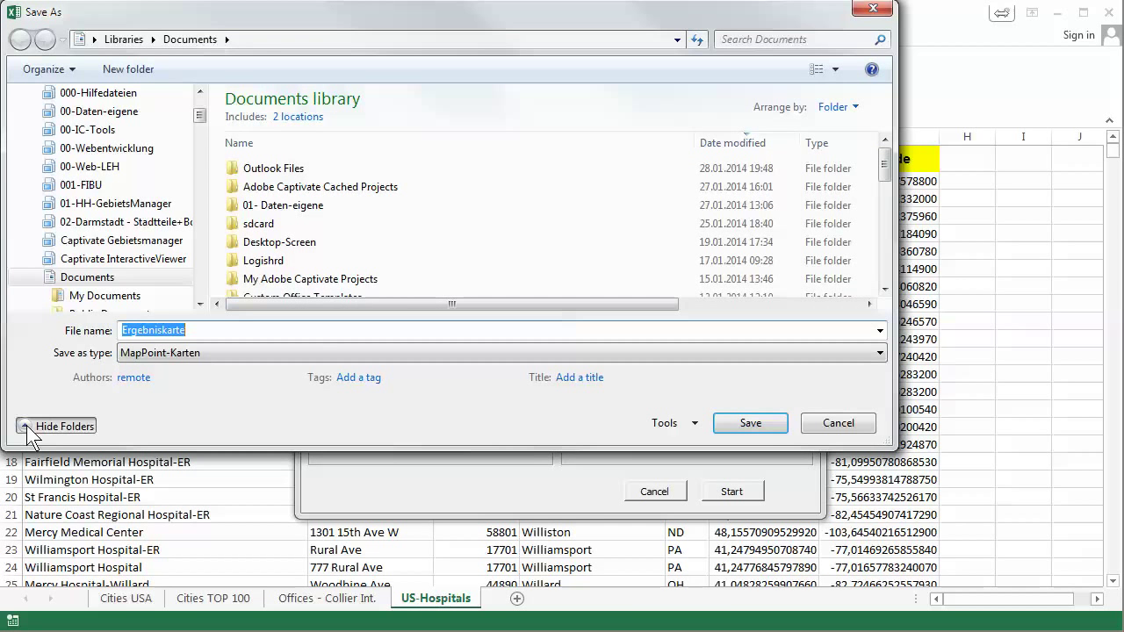
click(27, 428)
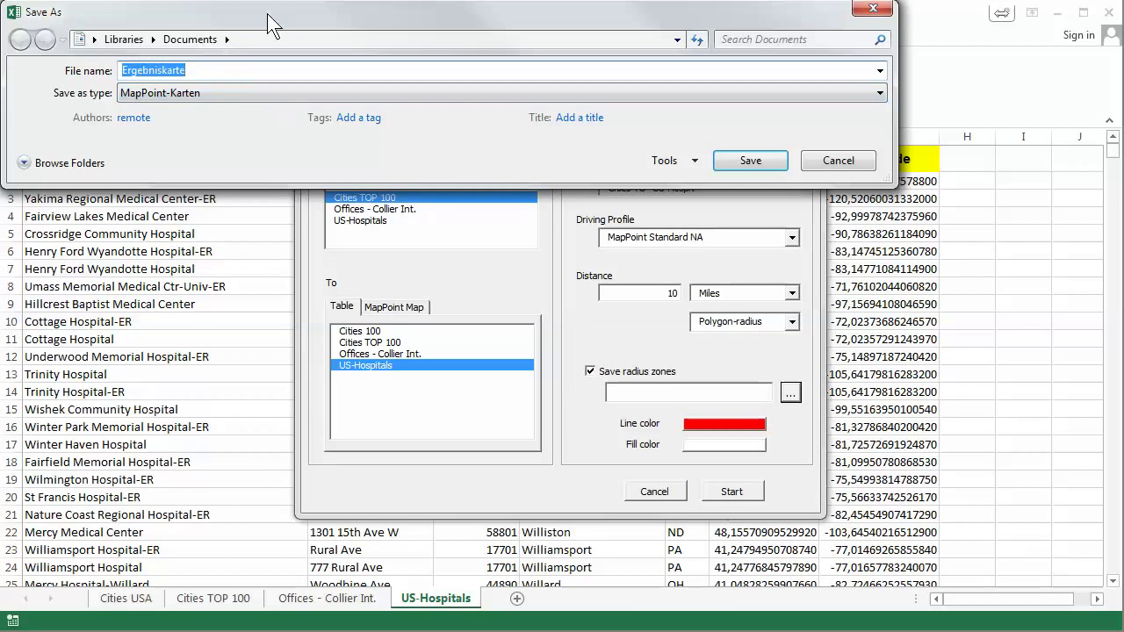
drag(267, 13, 399, 75)
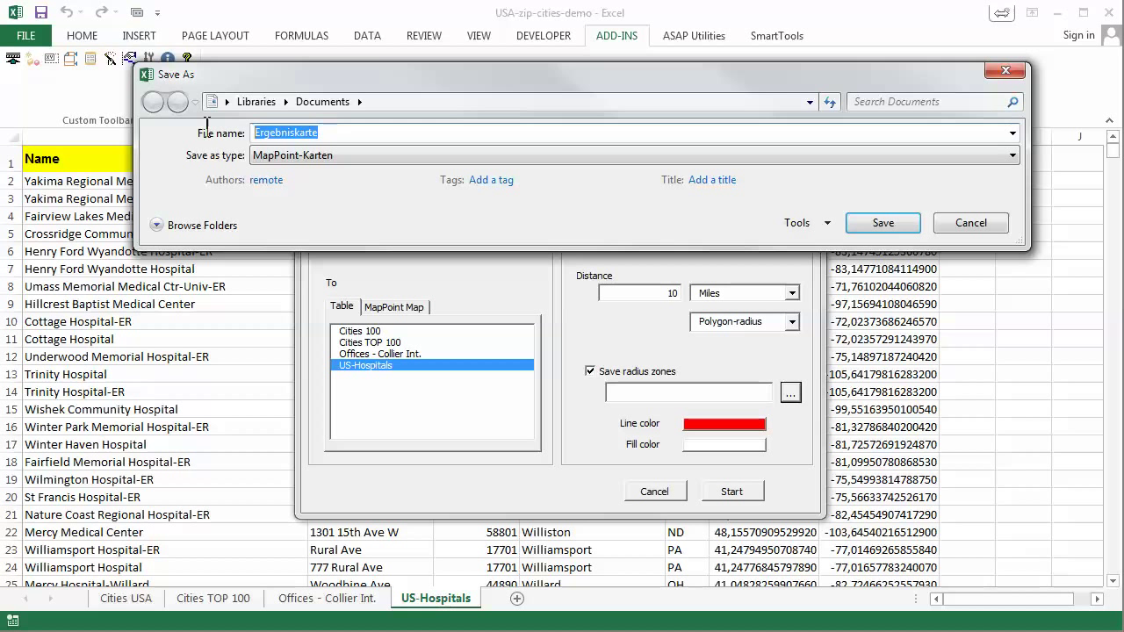
key(BackSpace)
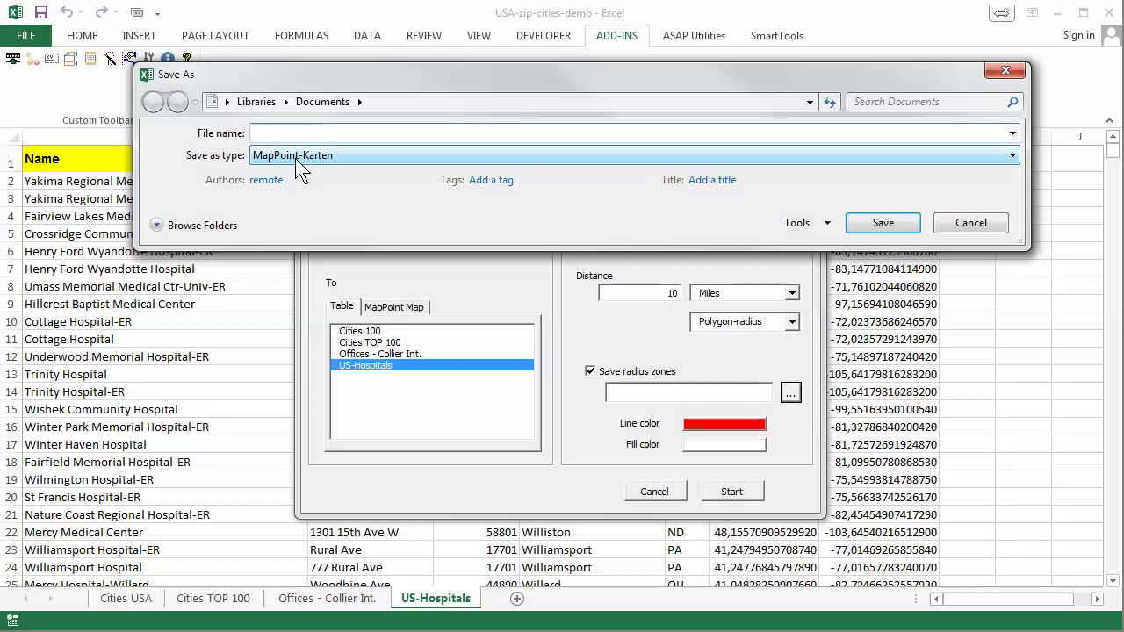
text(result)
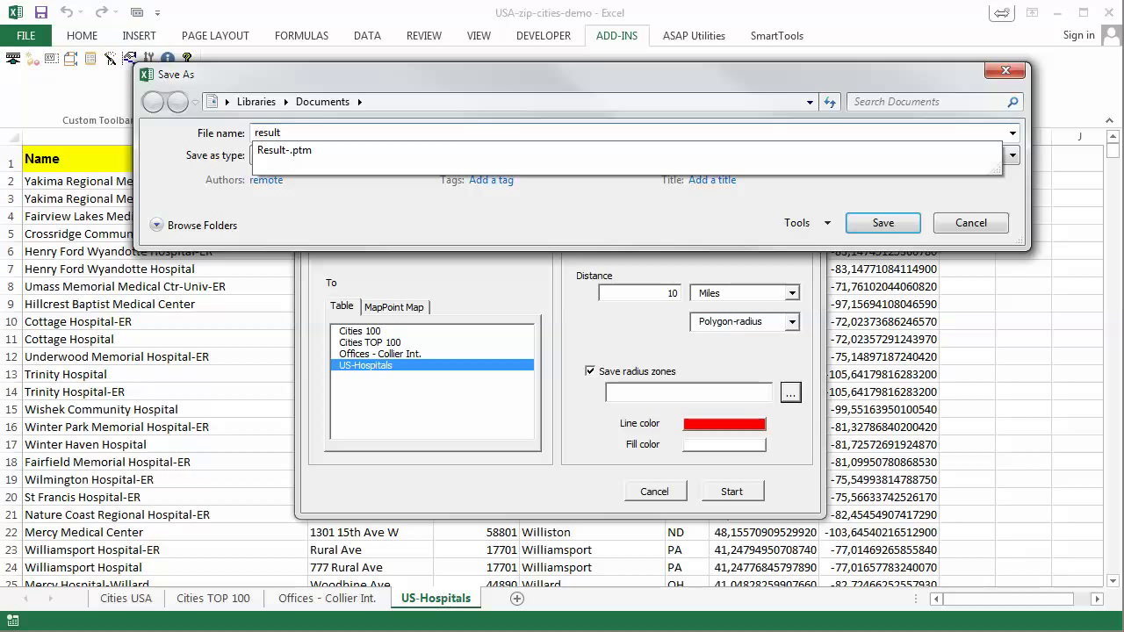
text(-)
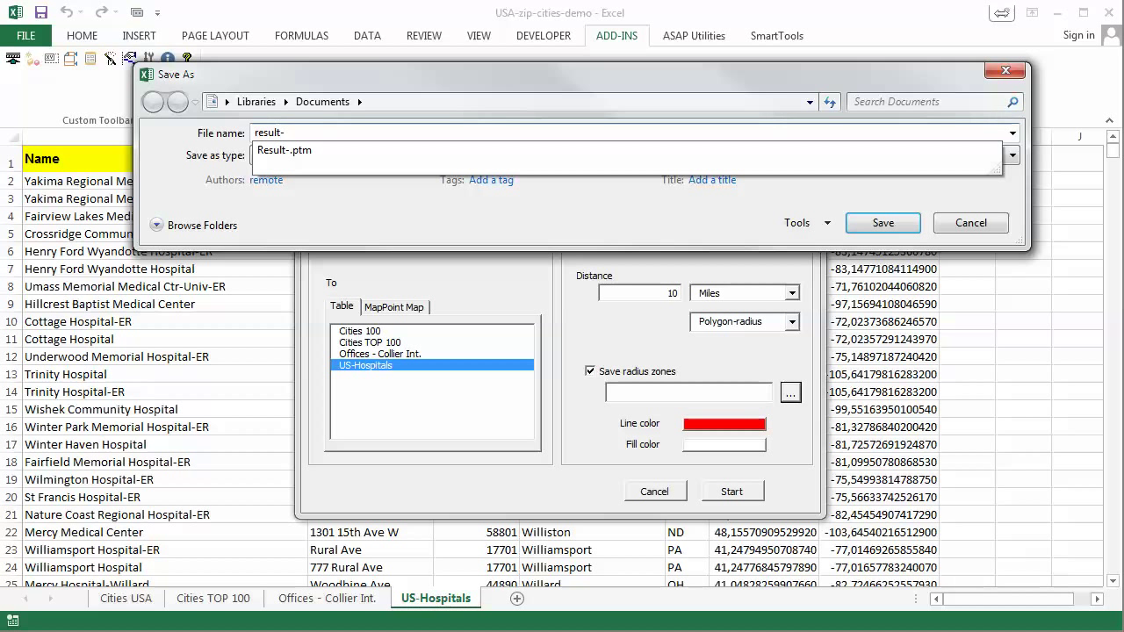
text(10mile)
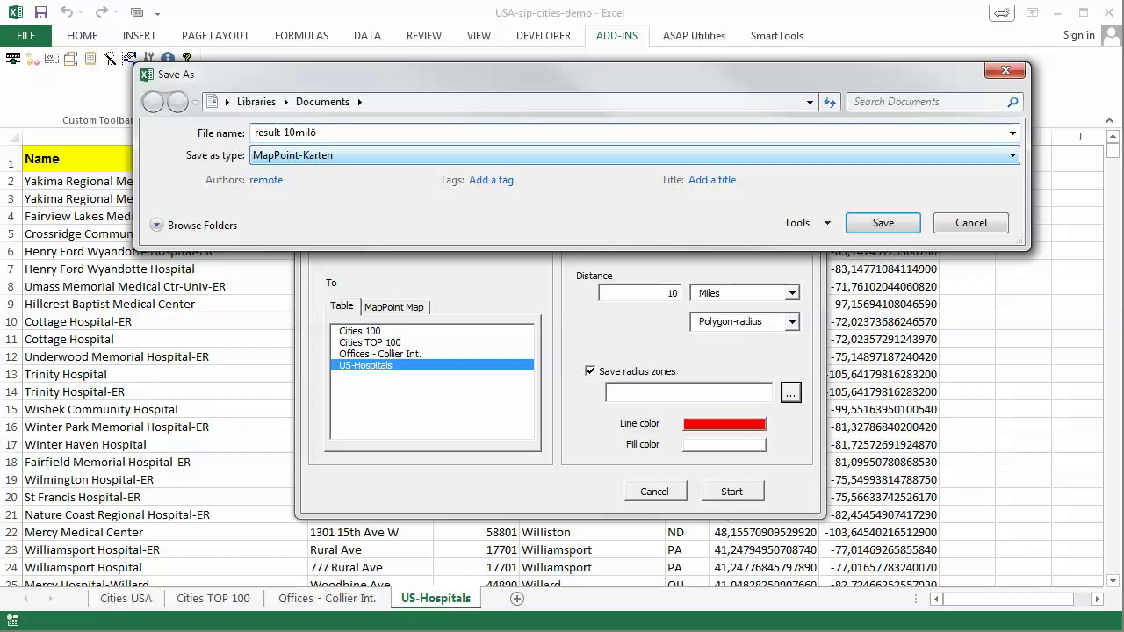
text(s)
click(905, 224)
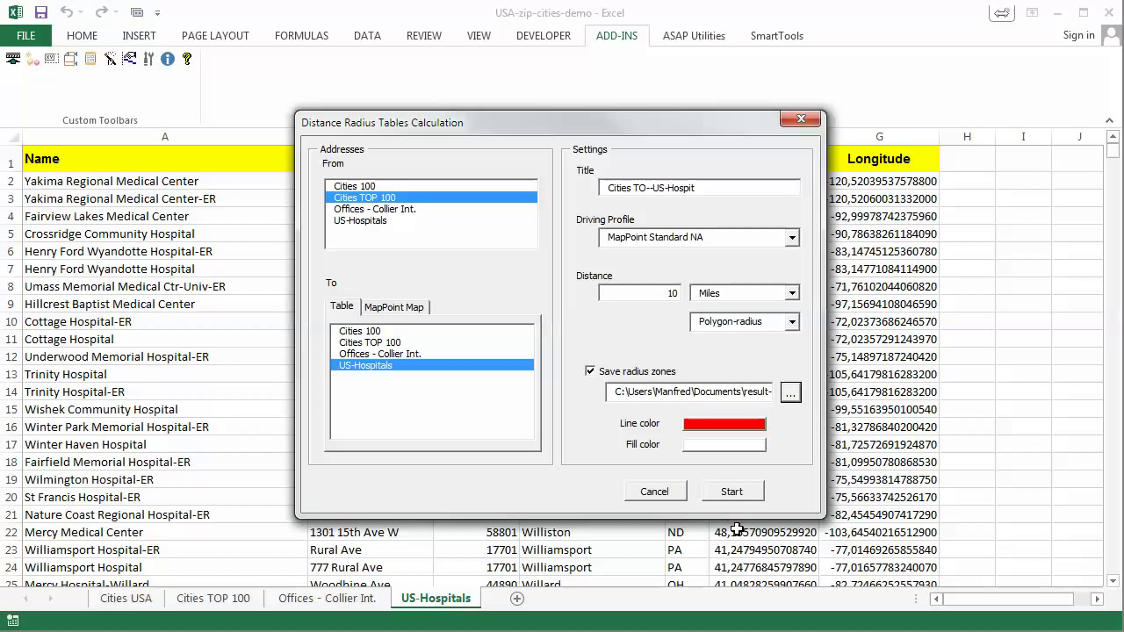
Start the distance radius calculation and wait for the 10-mile result sheets to be created
click(730, 495)
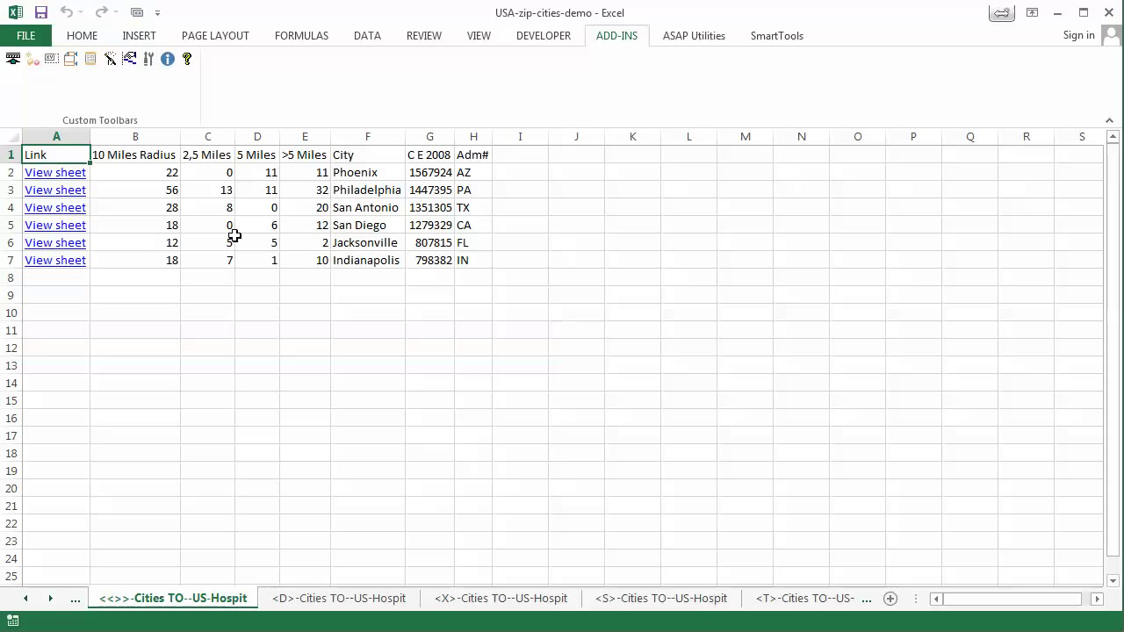
Follow San Antonio's 'View sheet' link and scroll through its hospital drive distances, speeds and times
click(55, 208)
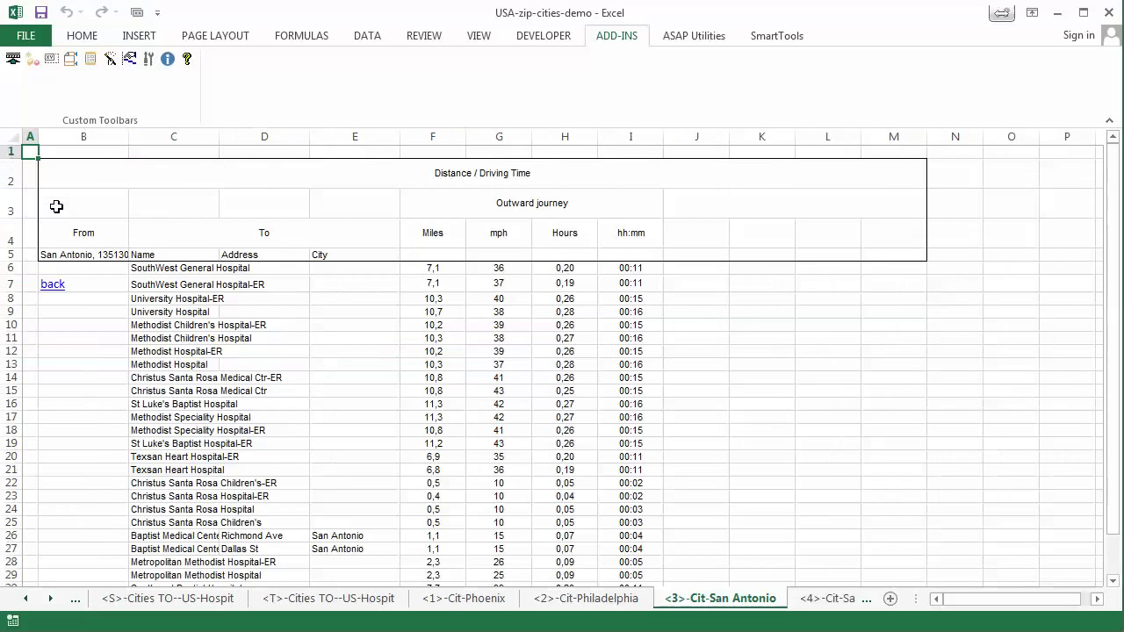
scroll(789, 317, down, 6)
scroll(789, 317, up, 4)
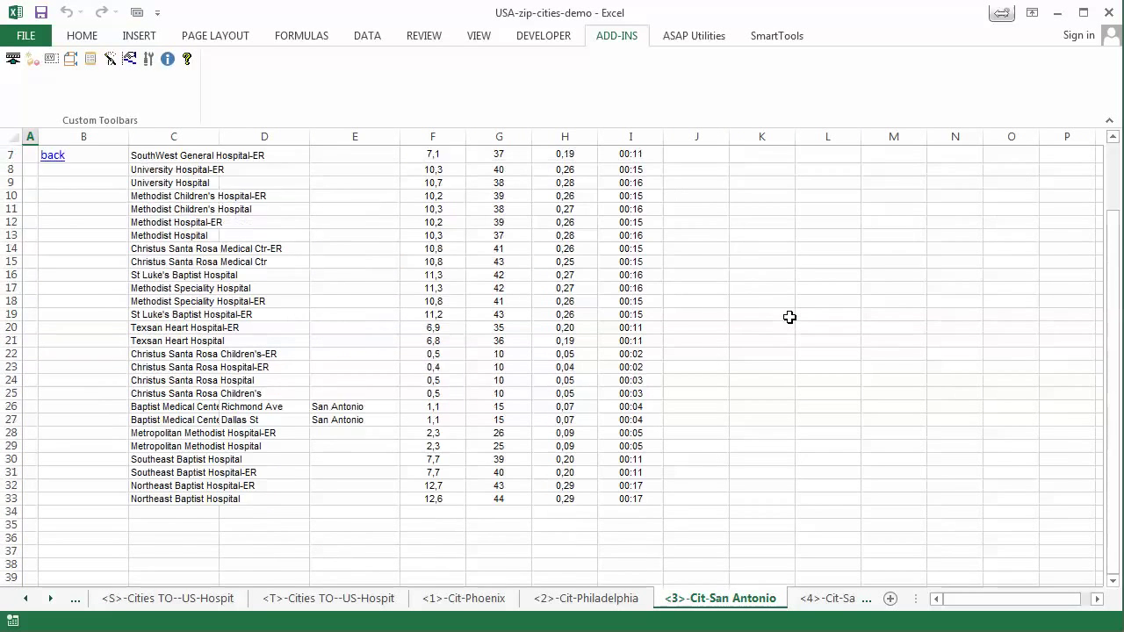
scroll(789, 317, up, 2)
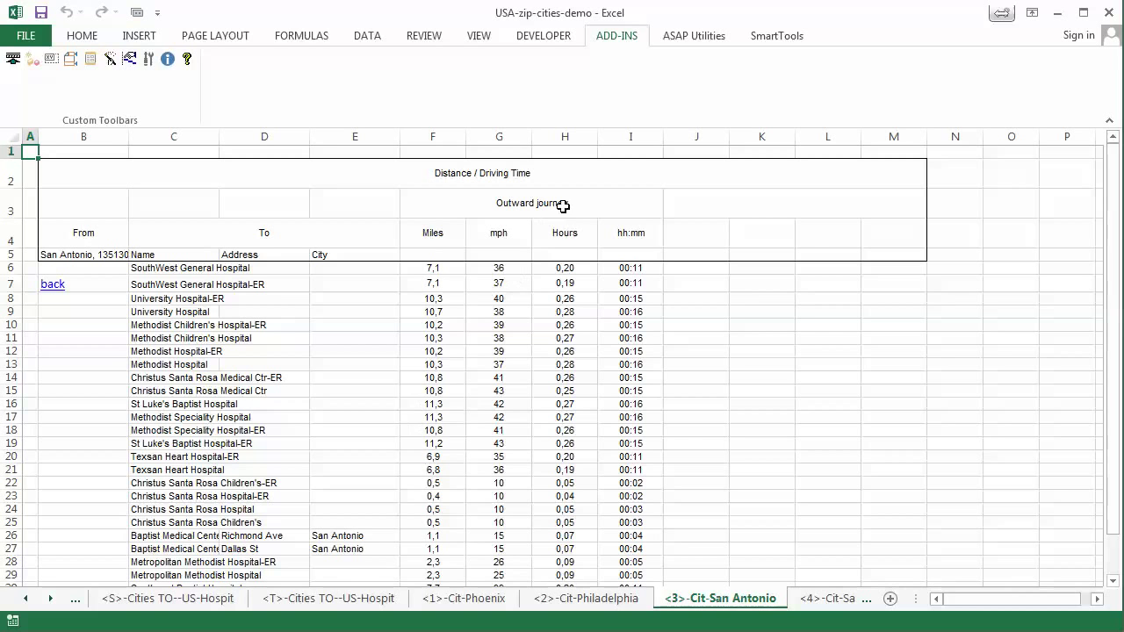
scroll(742, 283, down, 4)
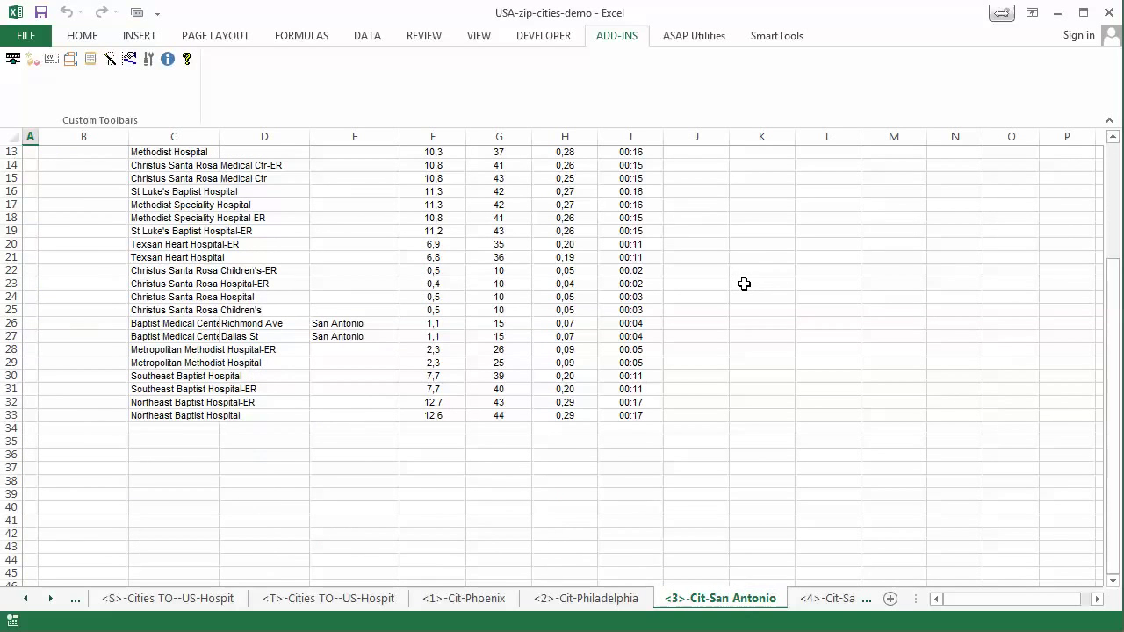
scroll(870, 530, up, 4)
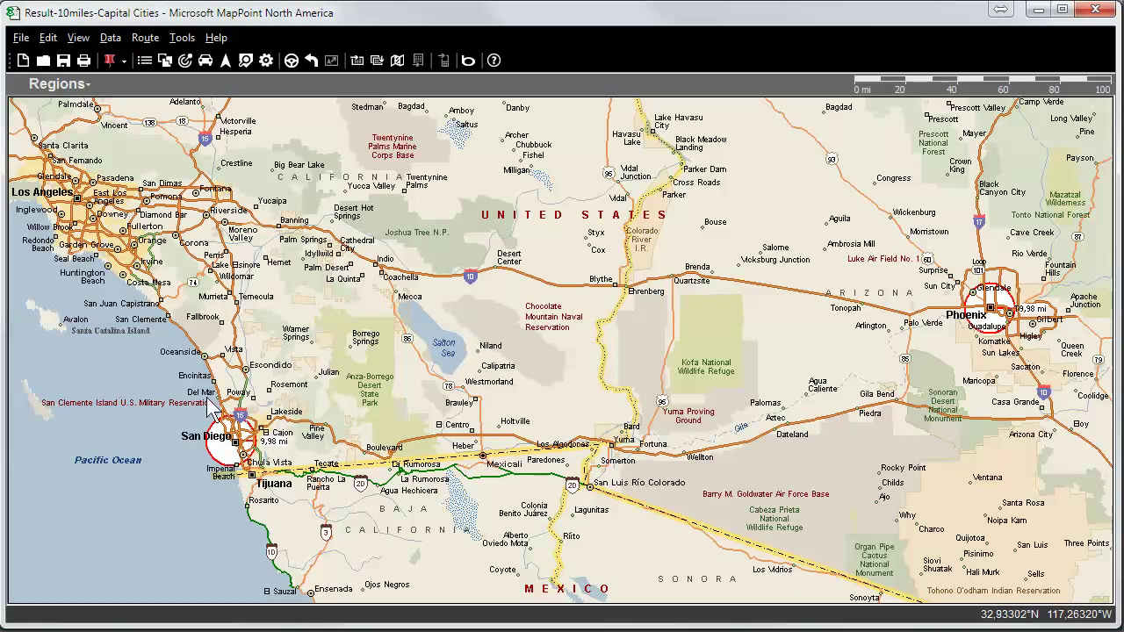
Zoom the MapPoint map in twice on San Diego's red 10-mile circle
mouse_move(157, 328)
mouse_down()
mouse_move(438, 530)
mouse_move(454, 527)
mouse_up()
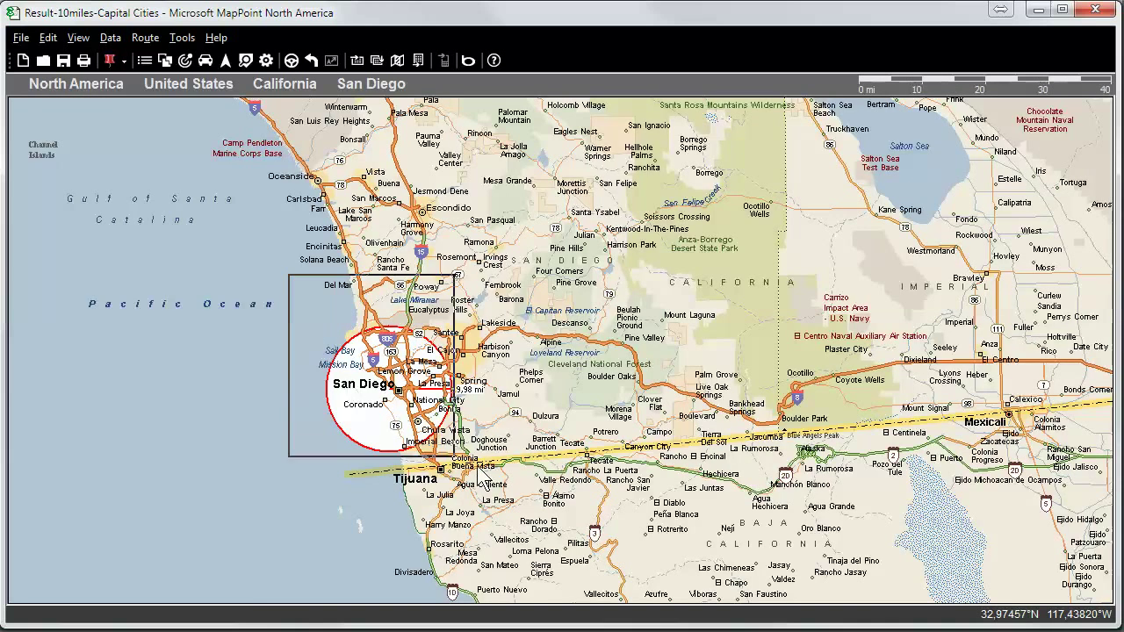
drag(289, 291, 537, 490)
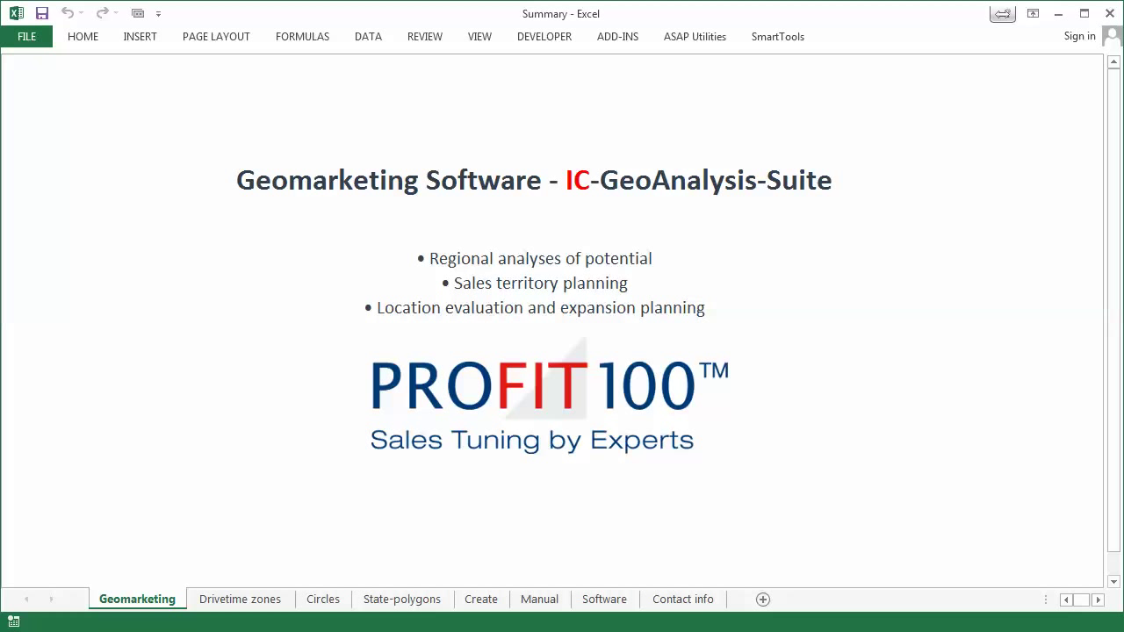
Switch to the Manual sheet showing the IC-GeoAnalysis Suite help screenshot
click(539, 601)
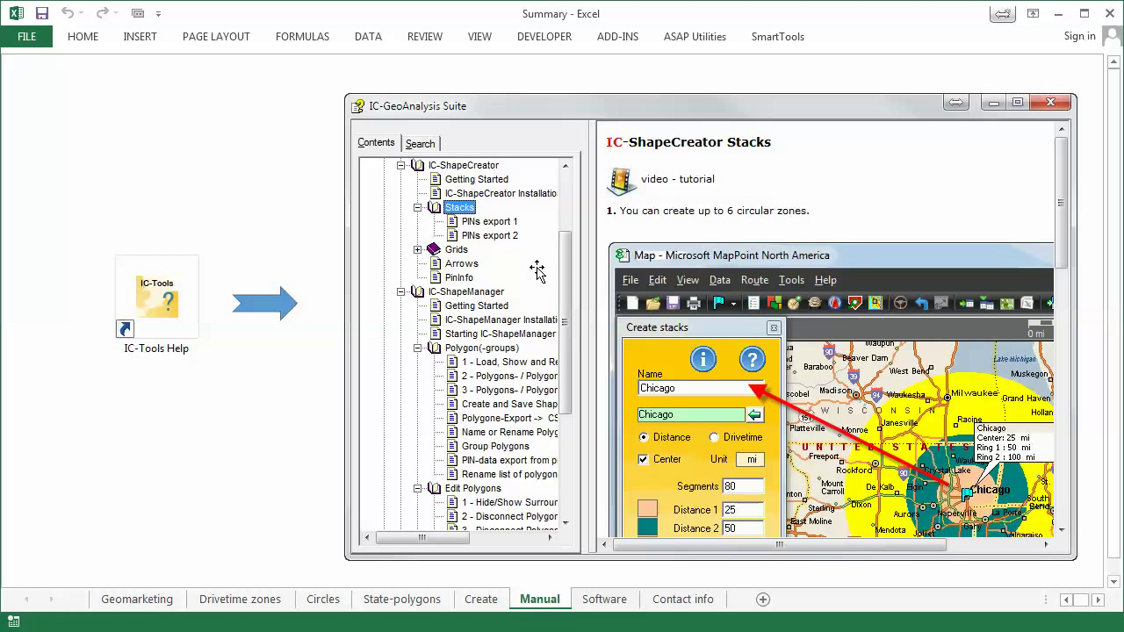
View the Software pricing sheet, then move on to the Contact info sheet
click(605, 600)
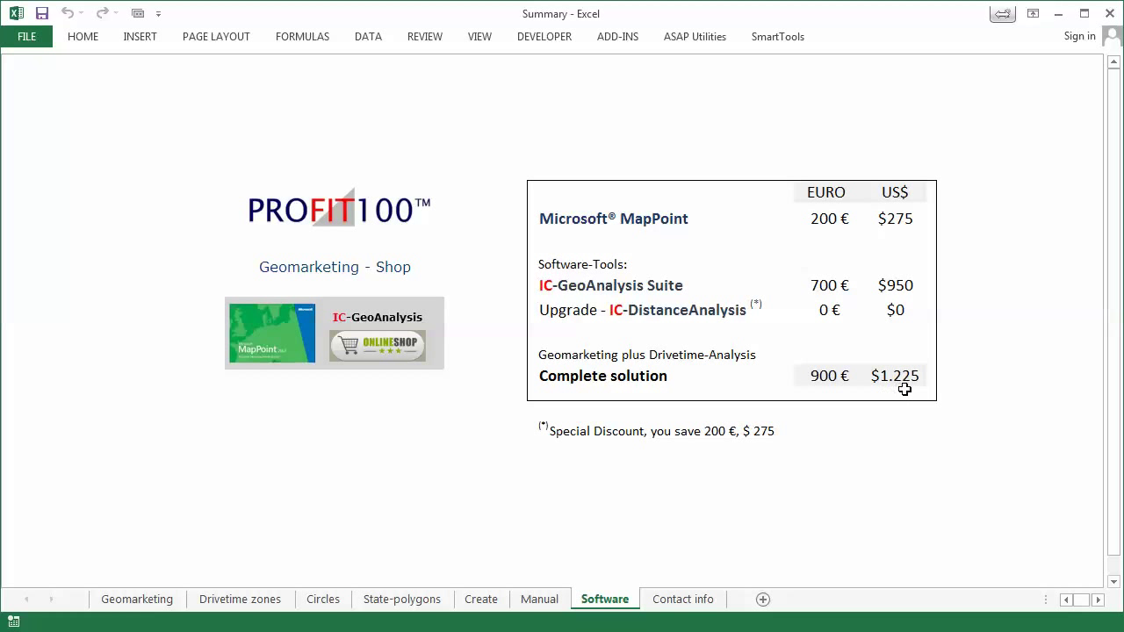
click(707, 601)
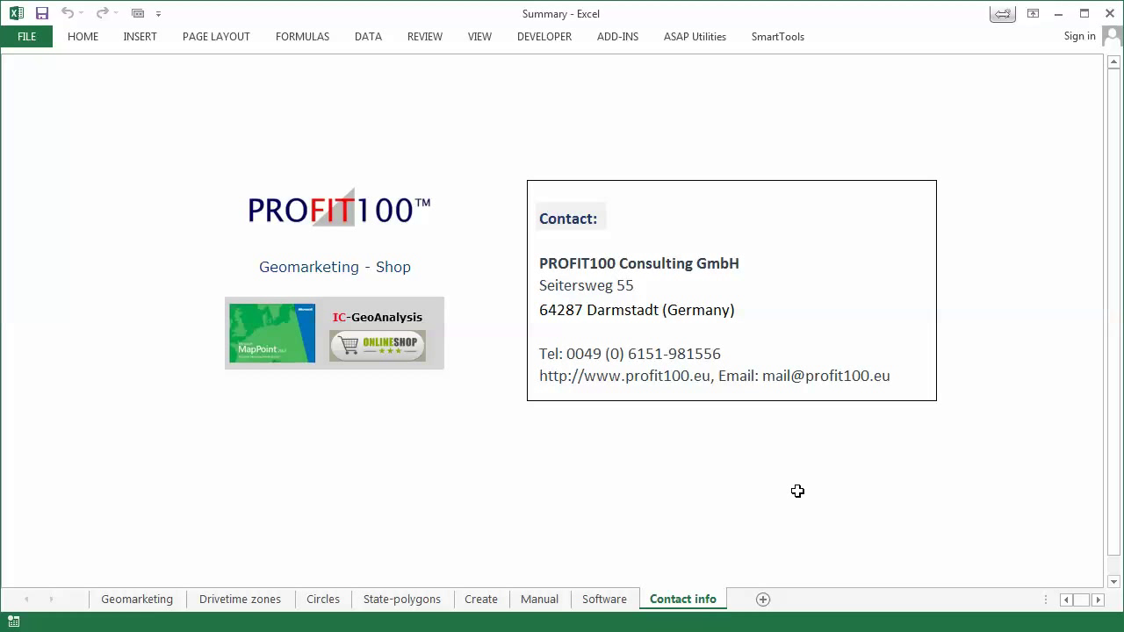